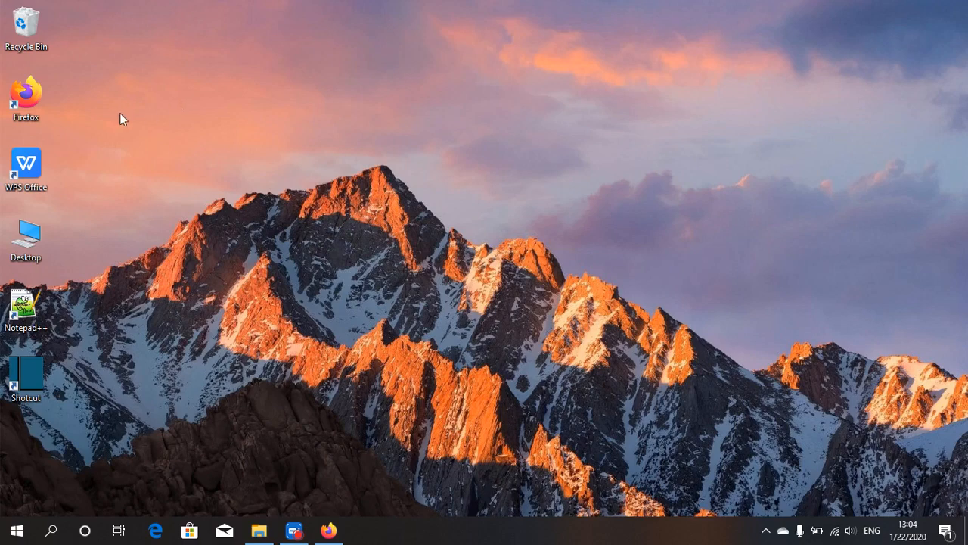
# - Open Firefox, search the web for shotcut and go to the Download page on shotcut.org
pyautogui.doubleClick(34, 98)
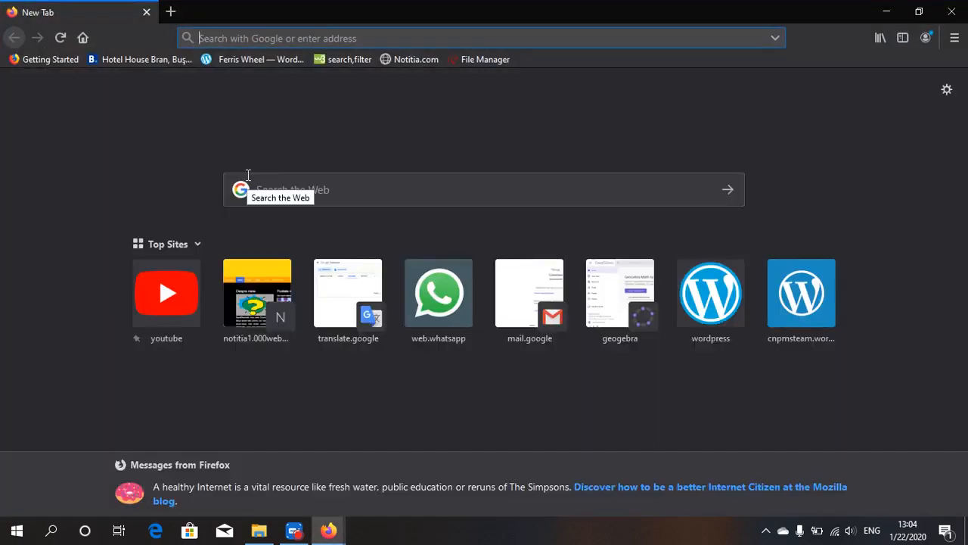
pyautogui.write('shotcut')
pyautogui.press('Return')
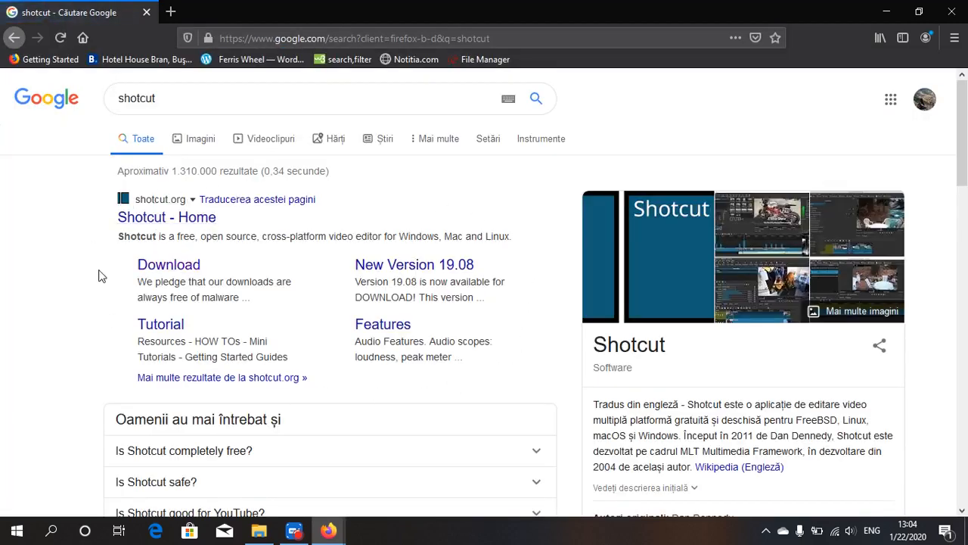
pyautogui.click(155, 264)
pyautogui.click(164, 267)
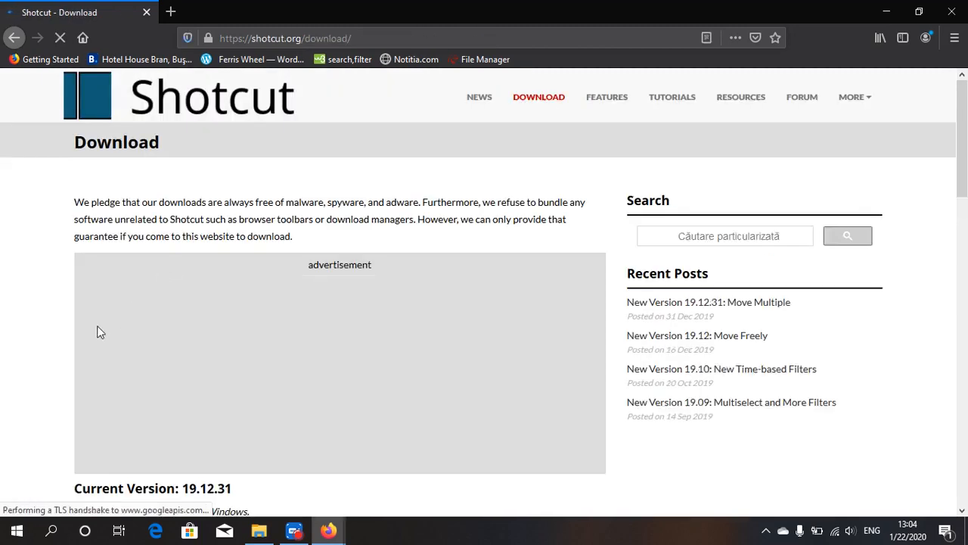
# - Examine the Shotcut downloads offered for GNU/Linux and macOS, and return to the Microsoft Windows ones
pyautogui.scroll(-1, 41, 340)
pyautogui.scroll(-3, 40, 337)
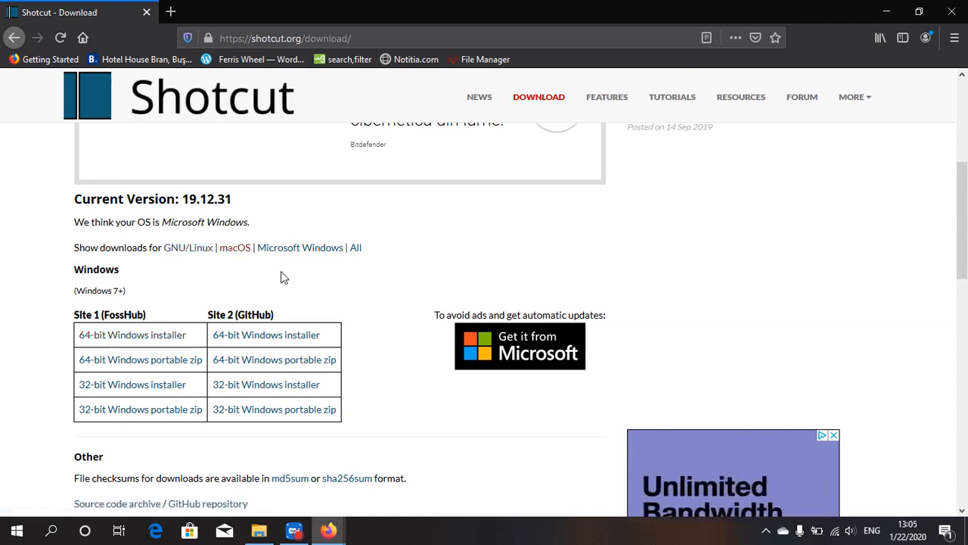
pyautogui.click(195, 250)
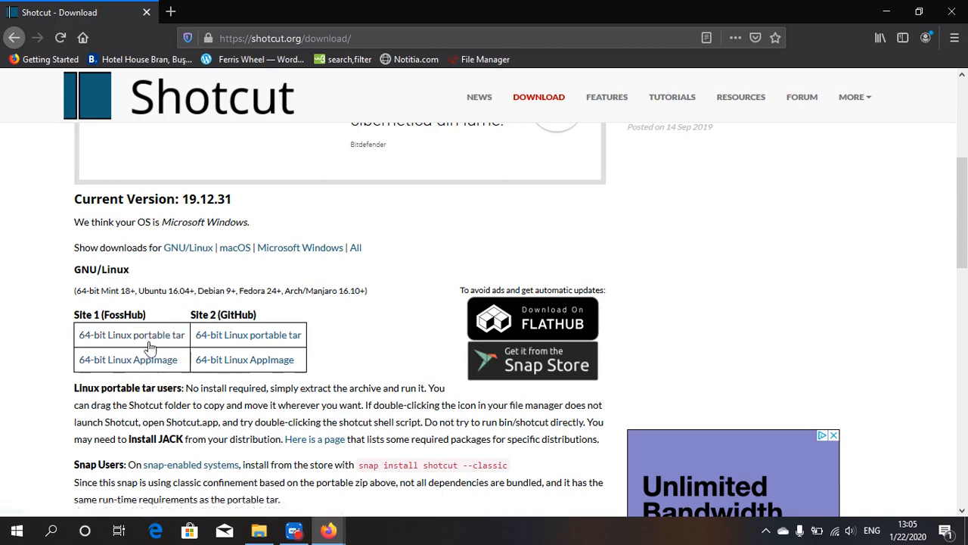
pyautogui.click(235, 254)
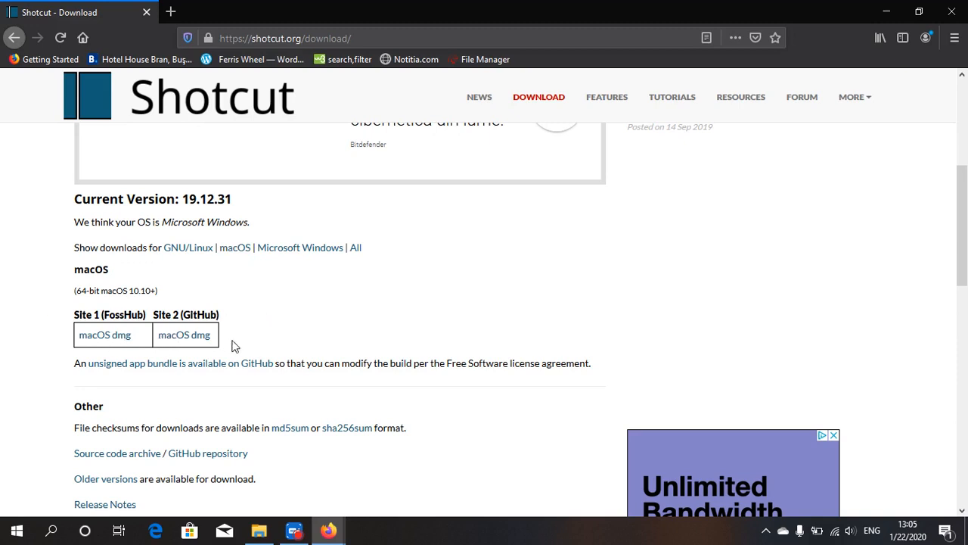
pyautogui.click(176, 252)
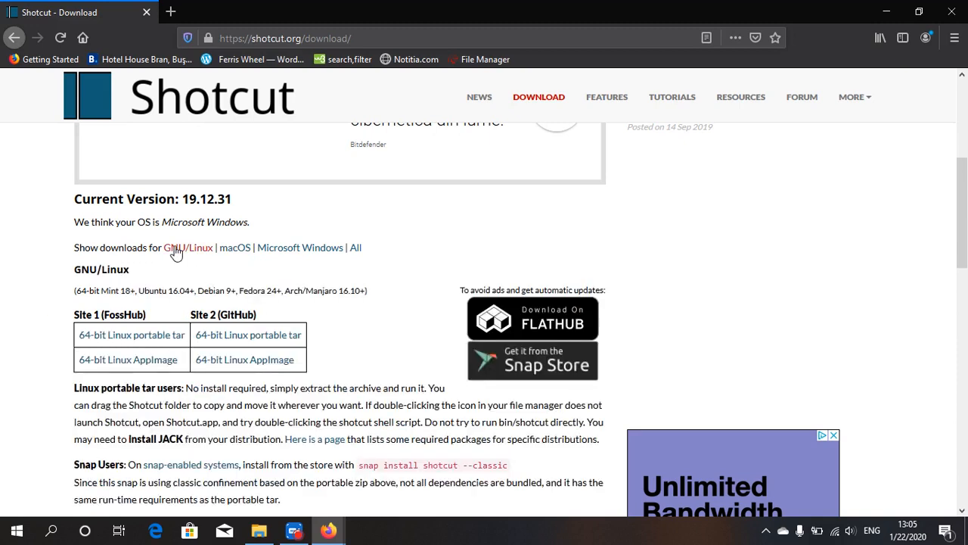
pyautogui.click(275, 254)
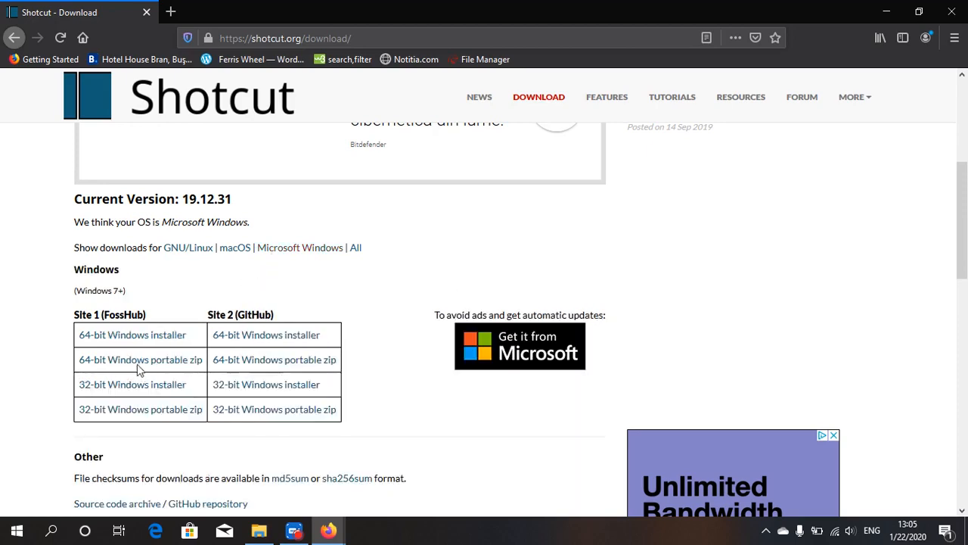
# - Download the 64-bit Windows installer from Site 1 (FossHub), save the file and follow the download's progress
pyautogui.click(134, 336)
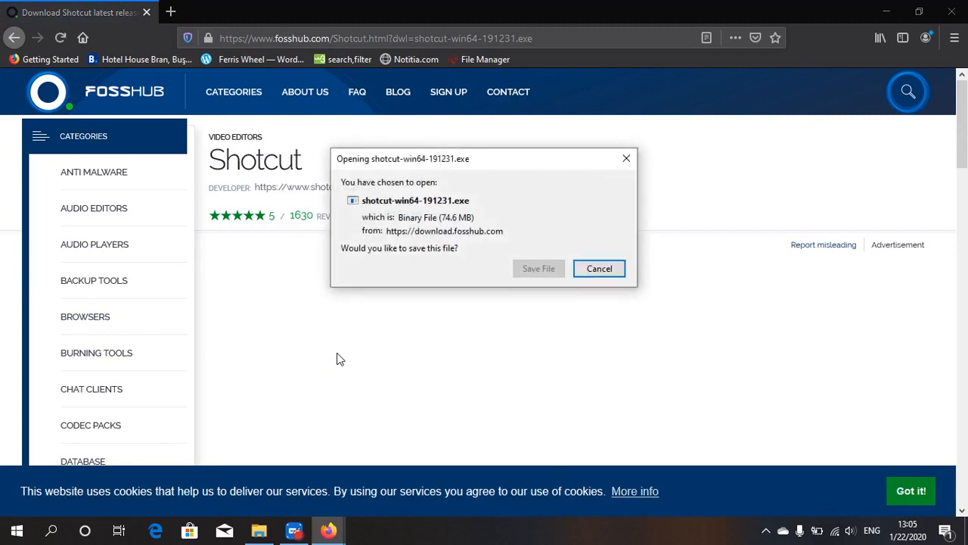
pyautogui.click(529, 272)
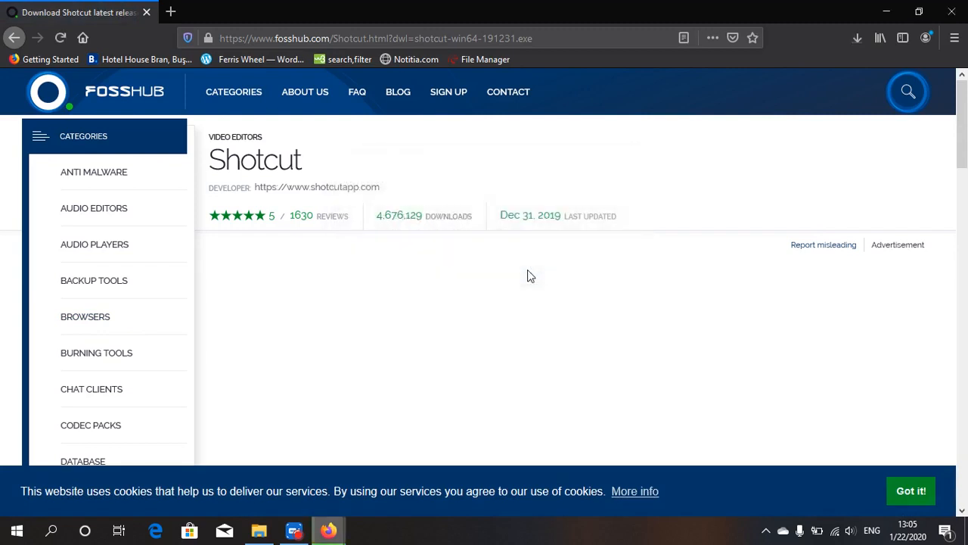
pyautogui.click(860, 38)
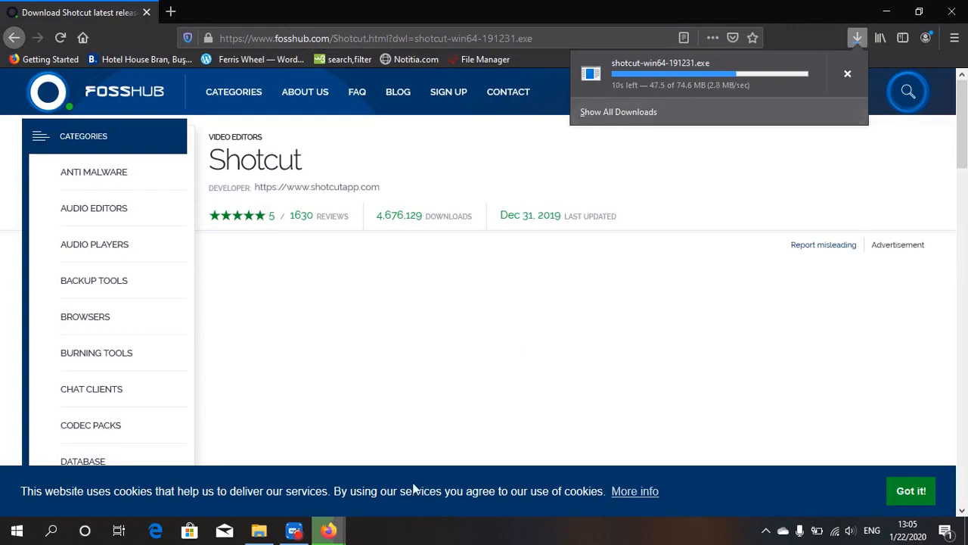
pyautogui.click(293, 529)
pyautogui.click(560, 80)
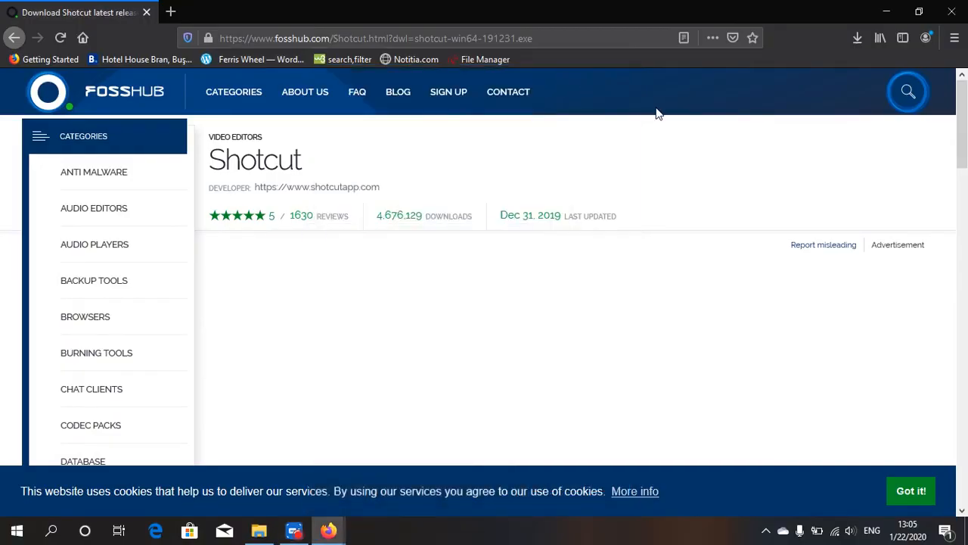
pyautogui.click(850, 42)
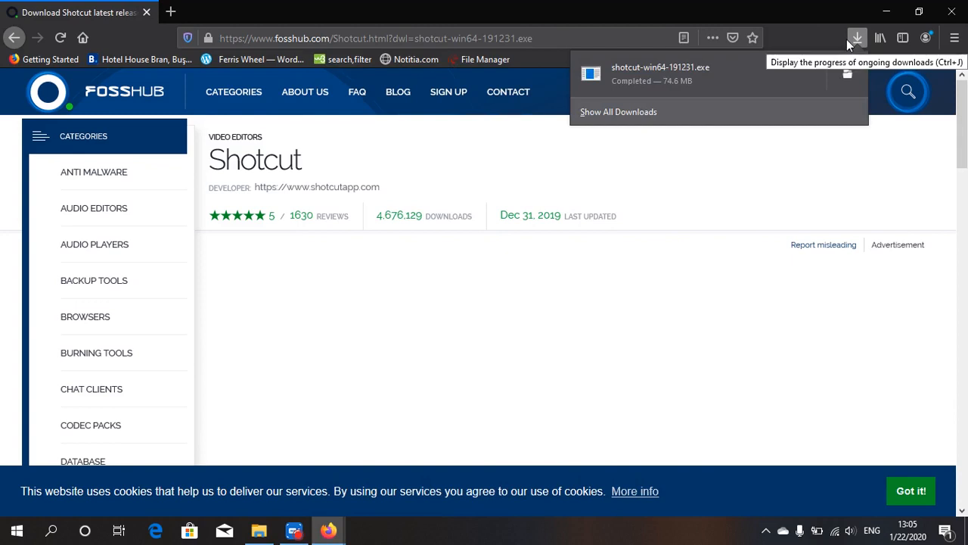
# - Show the downloaded file in its folder, run the shotcut-win64-191231 installer and accept the license agreement
pyautogui.click(846, 73)
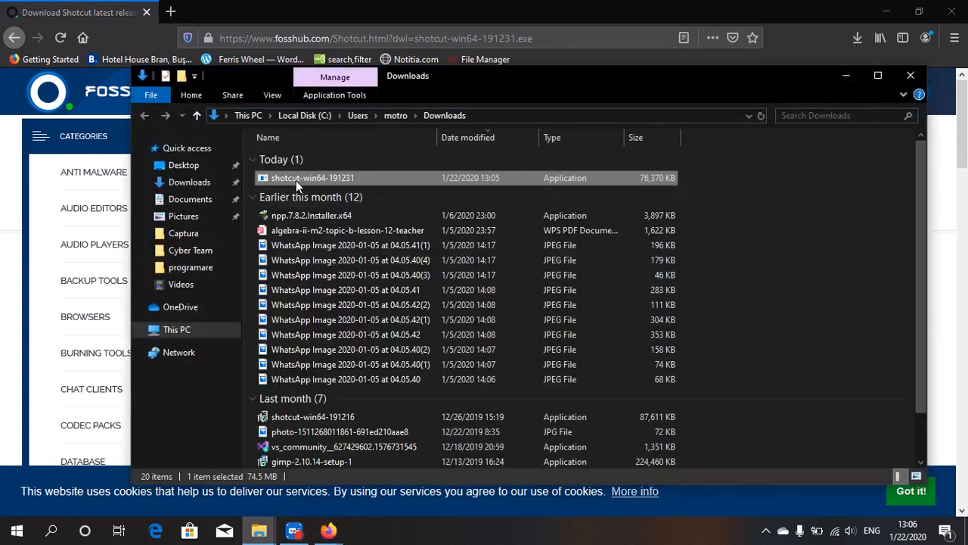
pyautogui.doubleClick(294, 179)
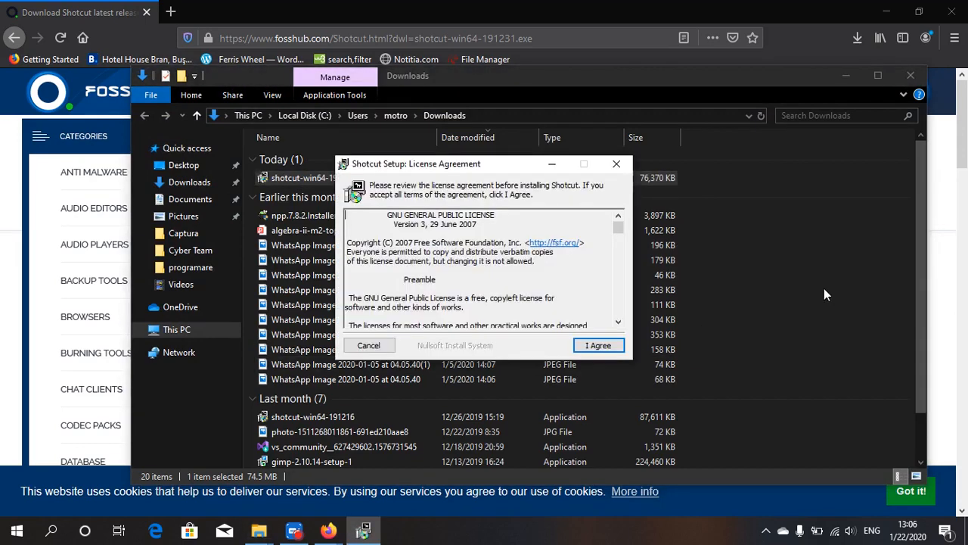
pyautogui.moveTo(619, 233); pyautogui.dragTo(620, 311)
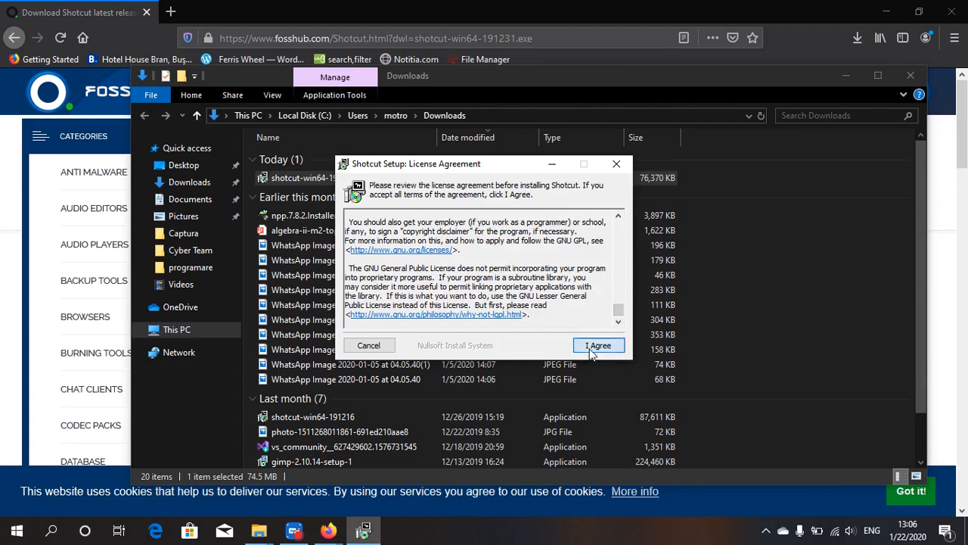
pyautogui.click(592, 348)
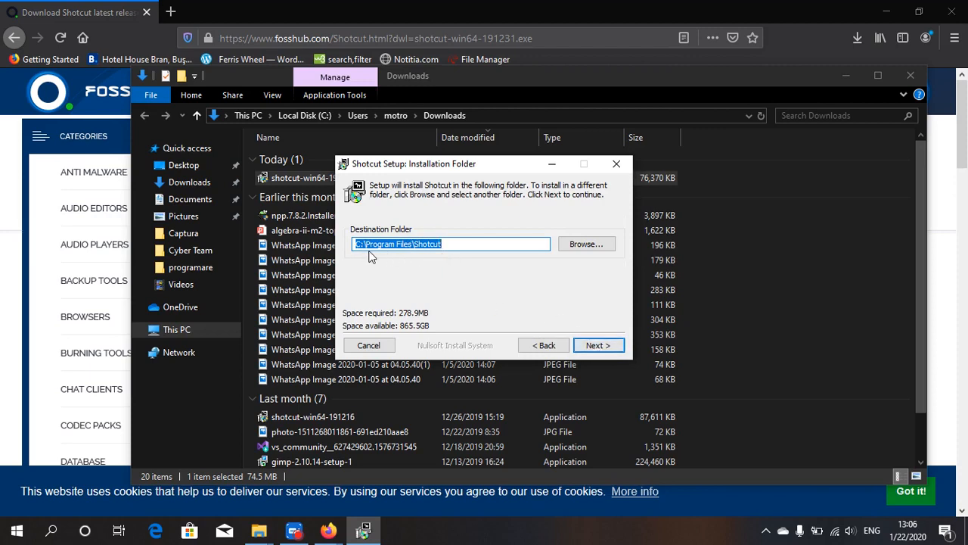
# - Install Shotcut into C:\Program Files\Shotcut with the default installation options and close the finished setup
pyautogui.click(582, 245)
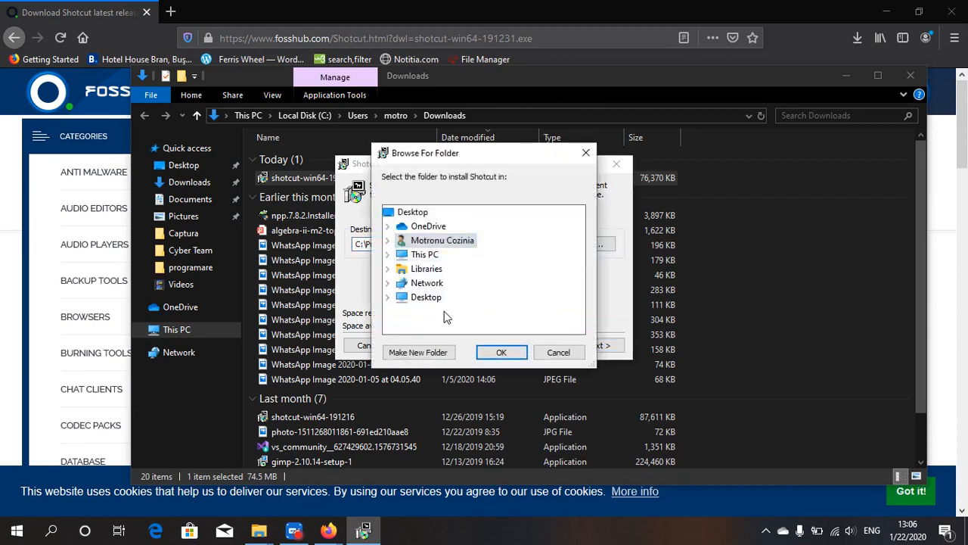
pyautogui.click(557, 353)
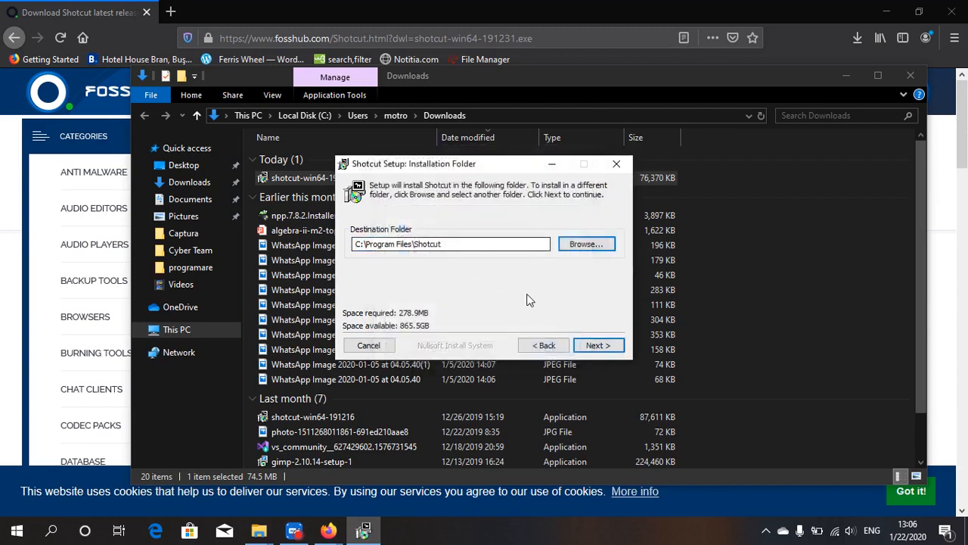
pyautogui.click(594, 346)
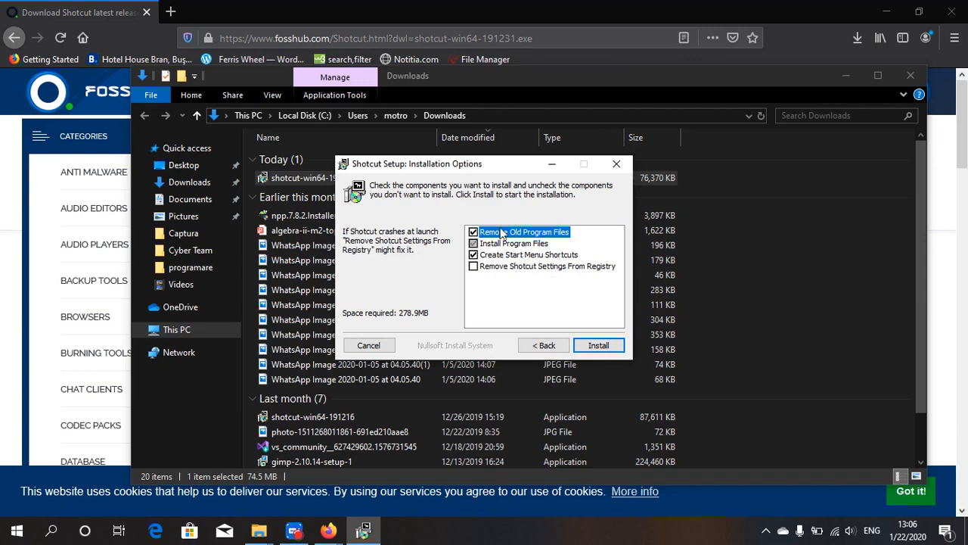
pyautogui.click(589, 345)
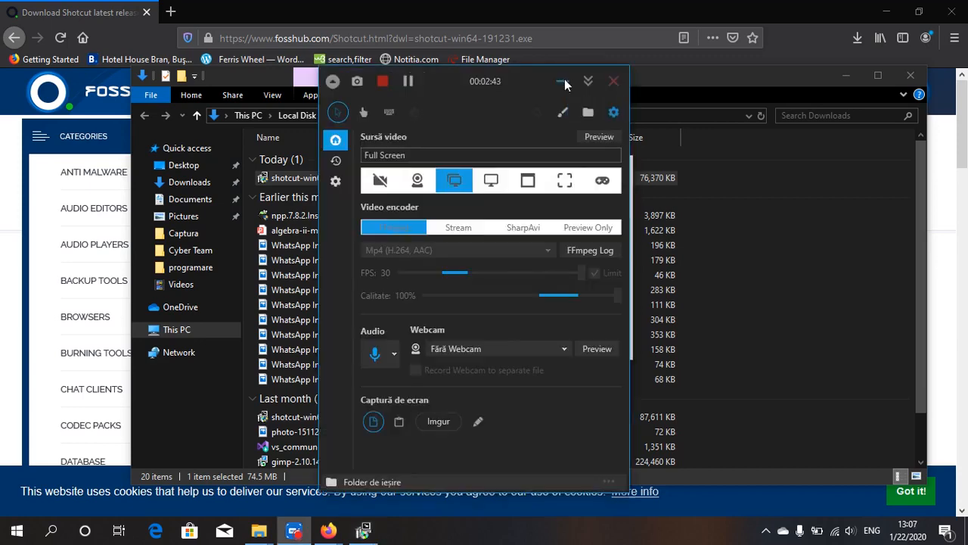
pyautogui.click(565, 82)
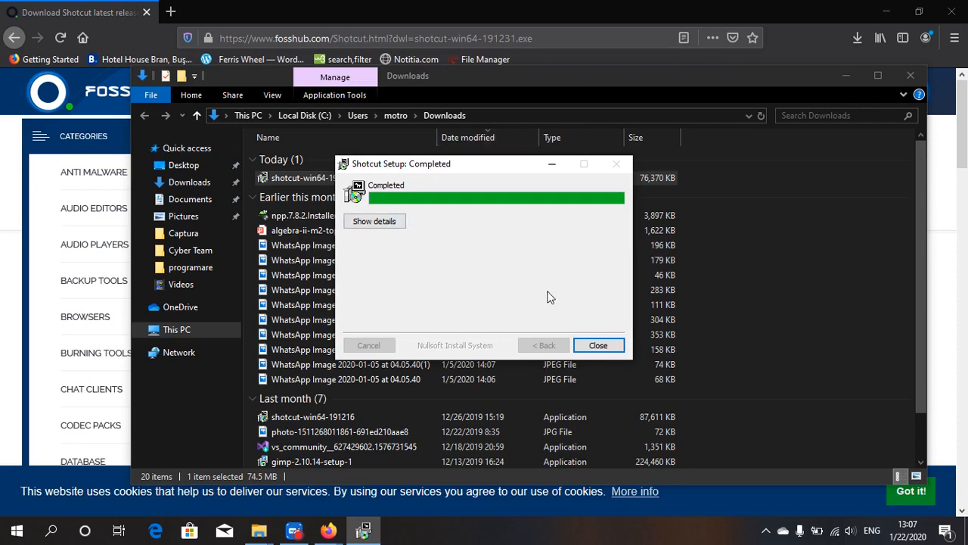
pyautogui.click(598, 345)
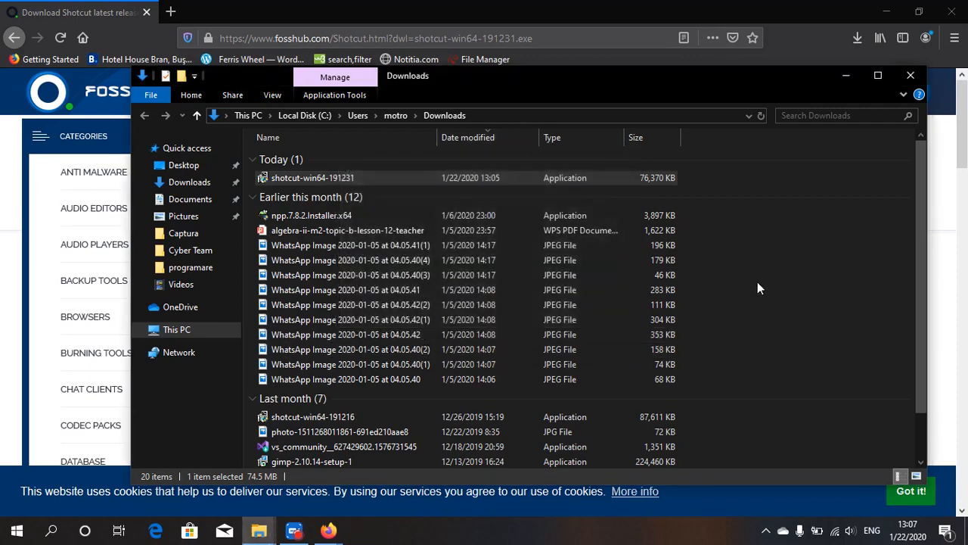
# - Return to the desktop, search Windows for shotcut and launch the Shotcut app
pyautogui.press('super+d')
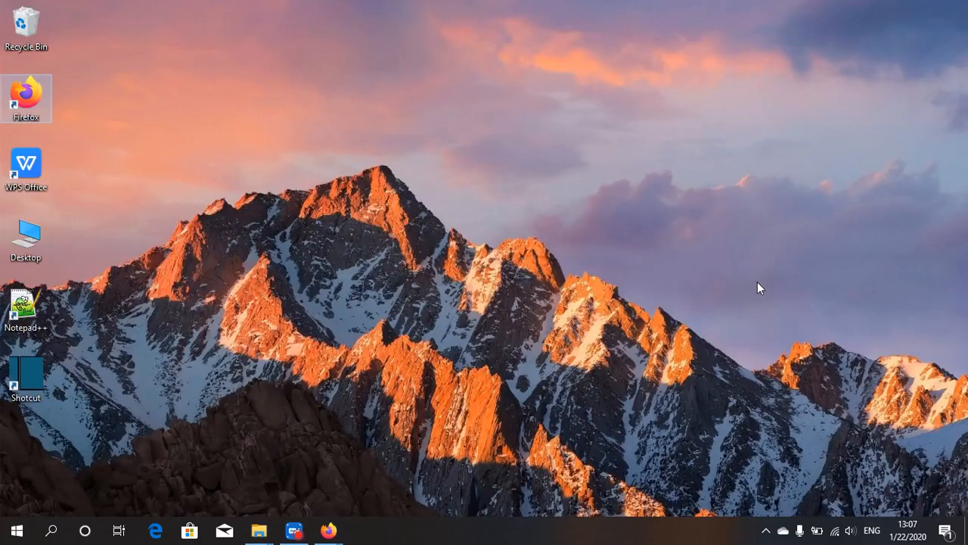
pyautogui.click(51, 530)
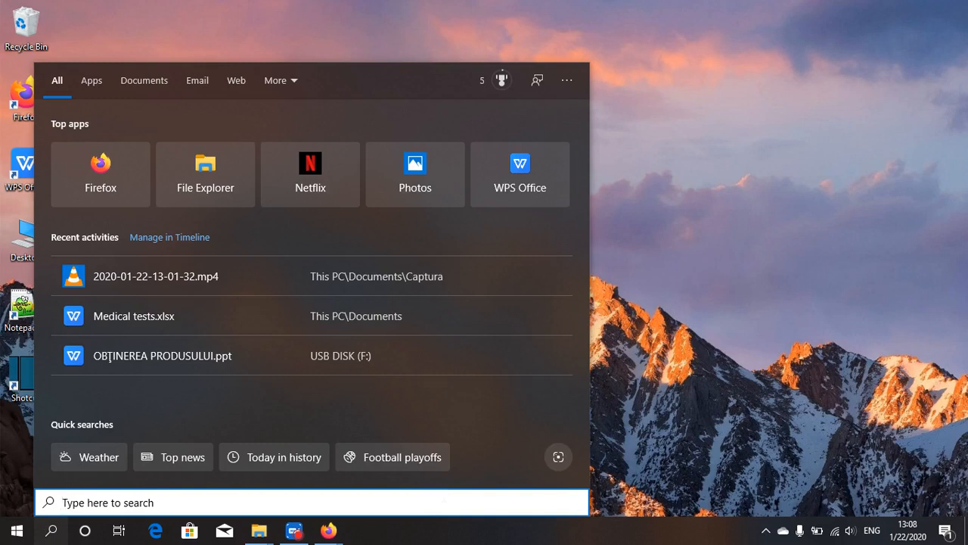
pyautogui.write('shotcut')
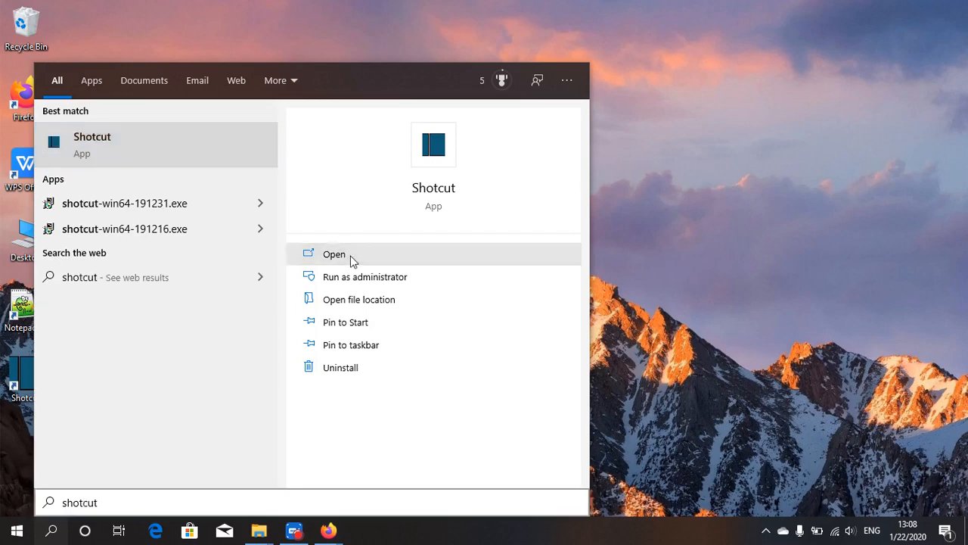
pyautogui.click(351, 259)
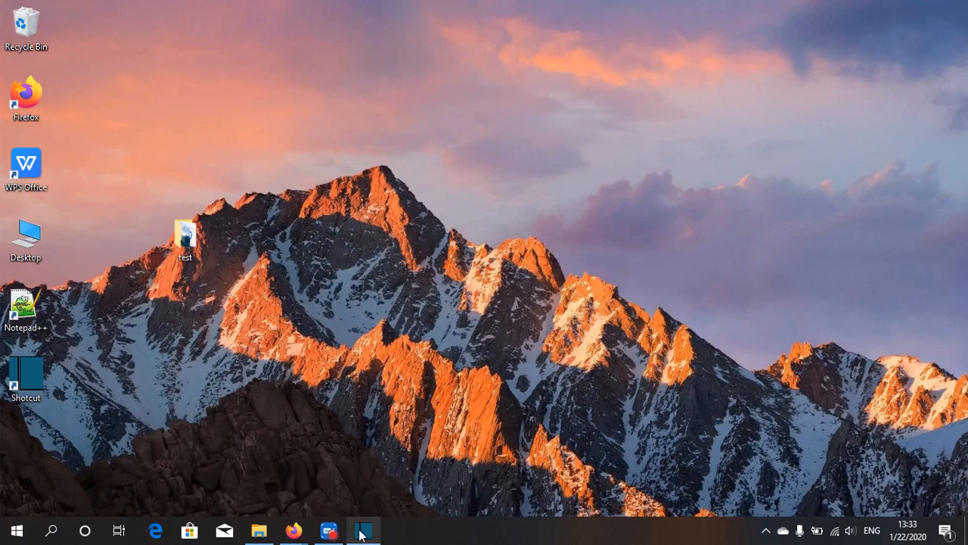
pyautogui.click(361, 533)
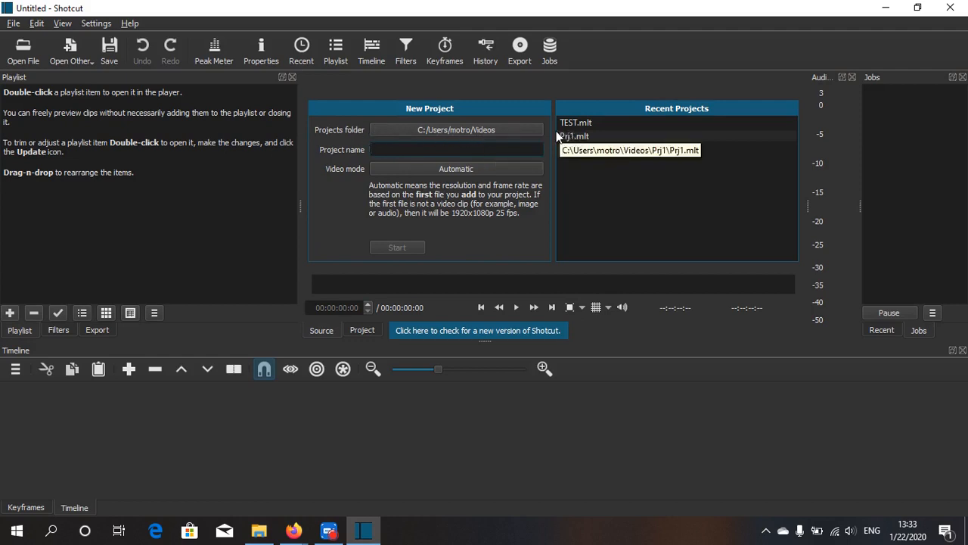
pyautogui.click(485, 133)
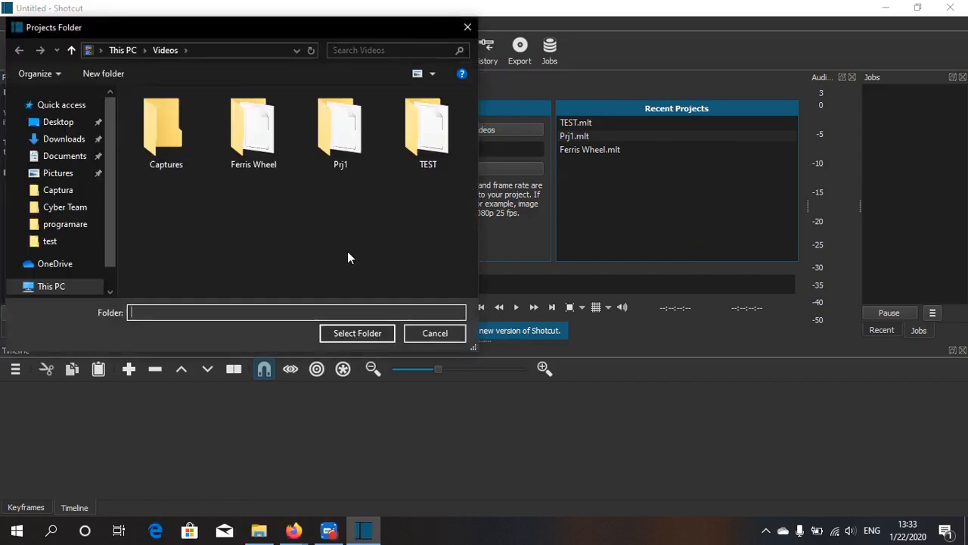
pyautogui.click(65, 155)
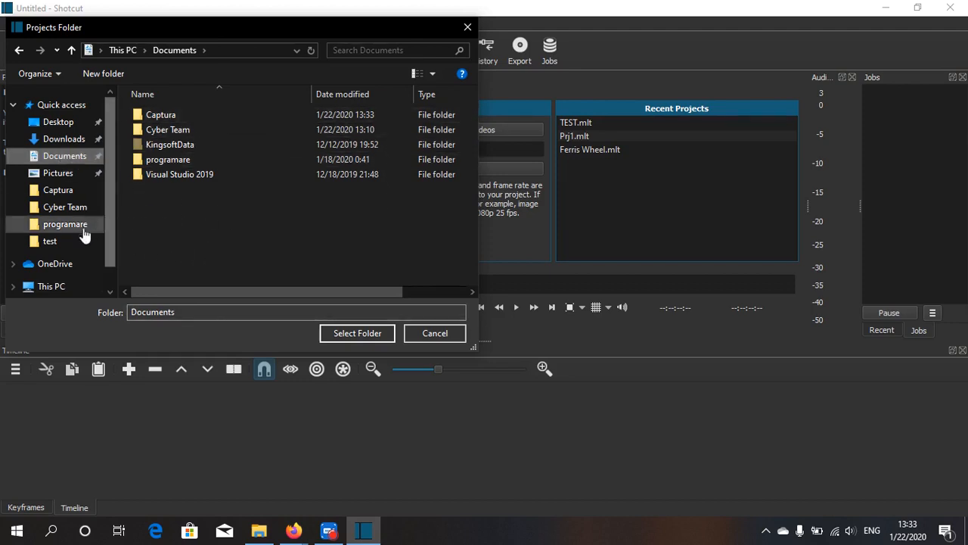
pyautogui.scroll(-1, 61, 229)
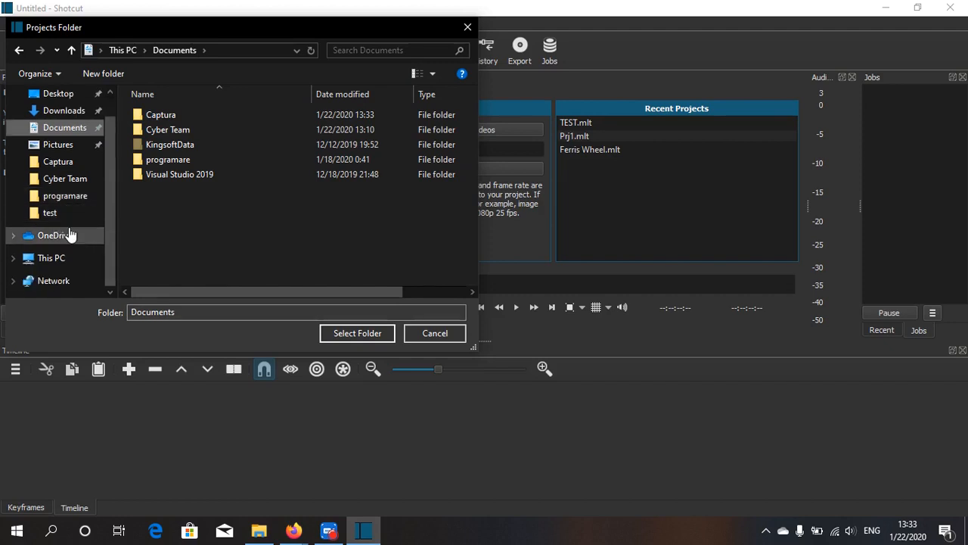
pyautogui.scroll(1, 68, 235)
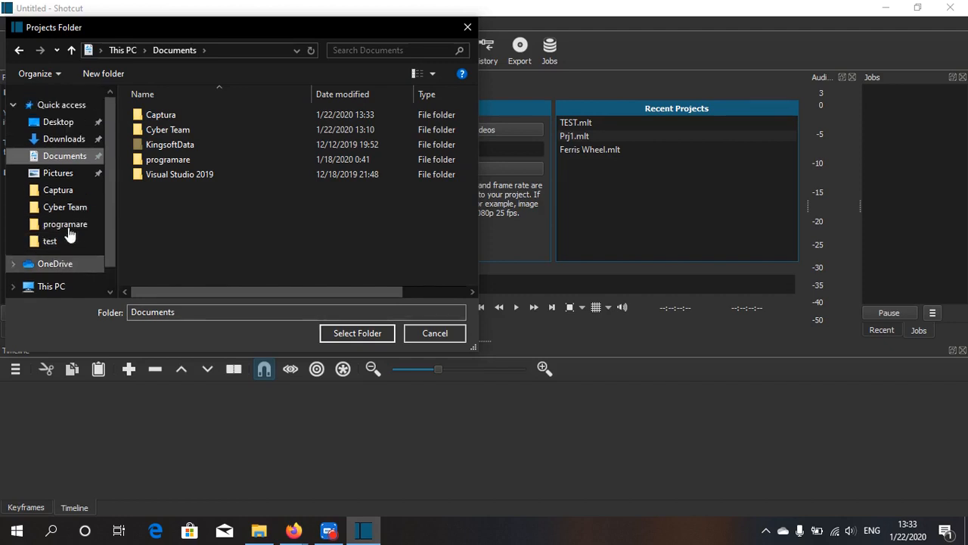
pyautogui.click(69, 175)
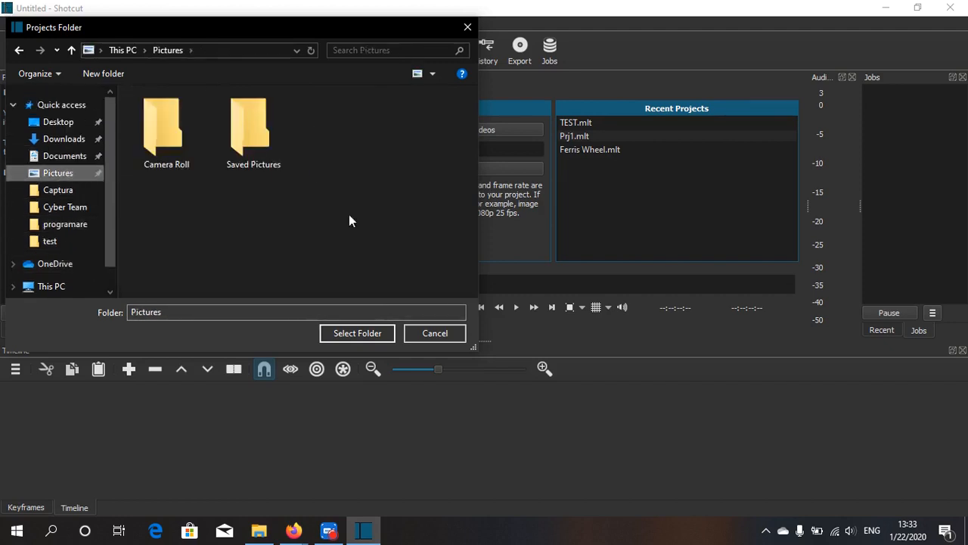
pyautogui.click(444, 335)
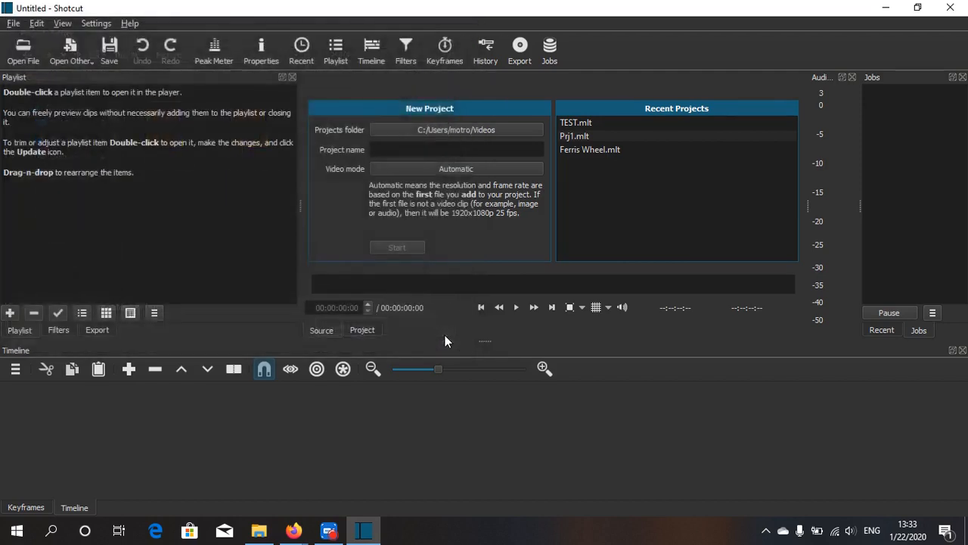
# - Create a new project named dfghjk in the default projects folder with the Automatic video mode
pyautogui.click(493, 143)
pyautogui.write('dfghjk')
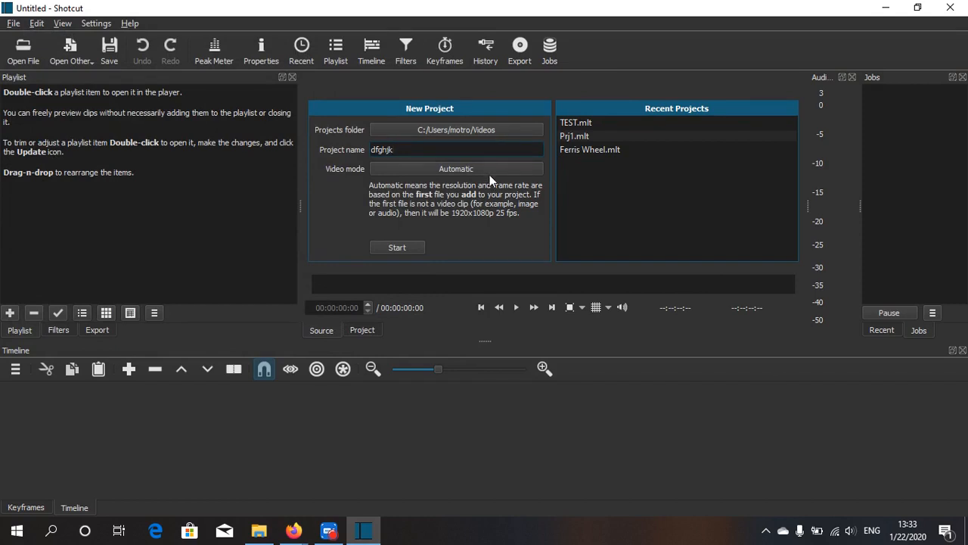
pyautogui.click(489, 172)
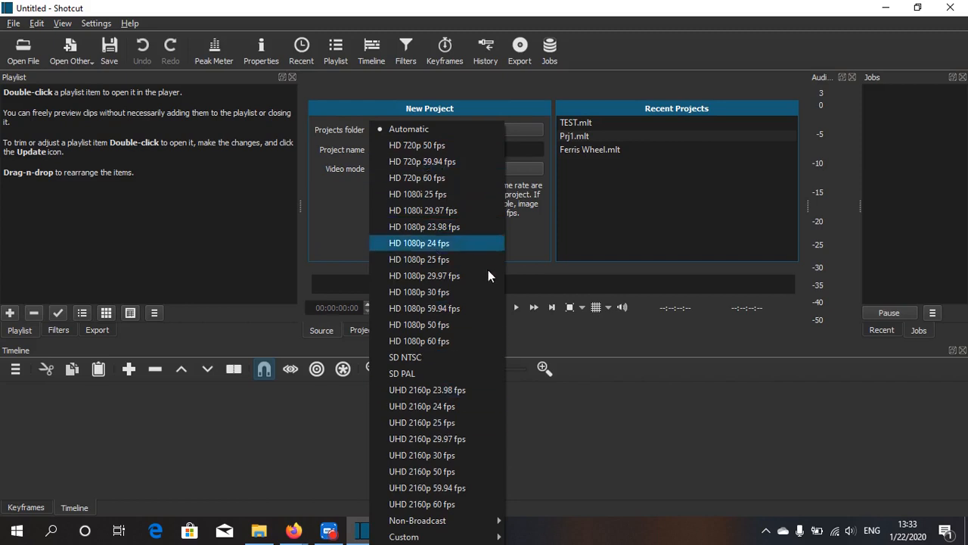
pyautogui.click(652, 374)
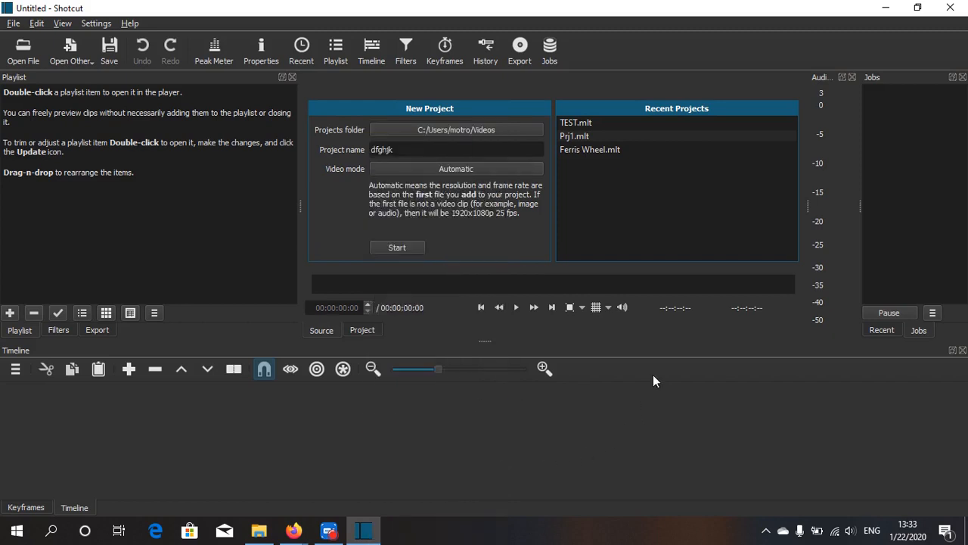
pyautogui.click(404, 251)
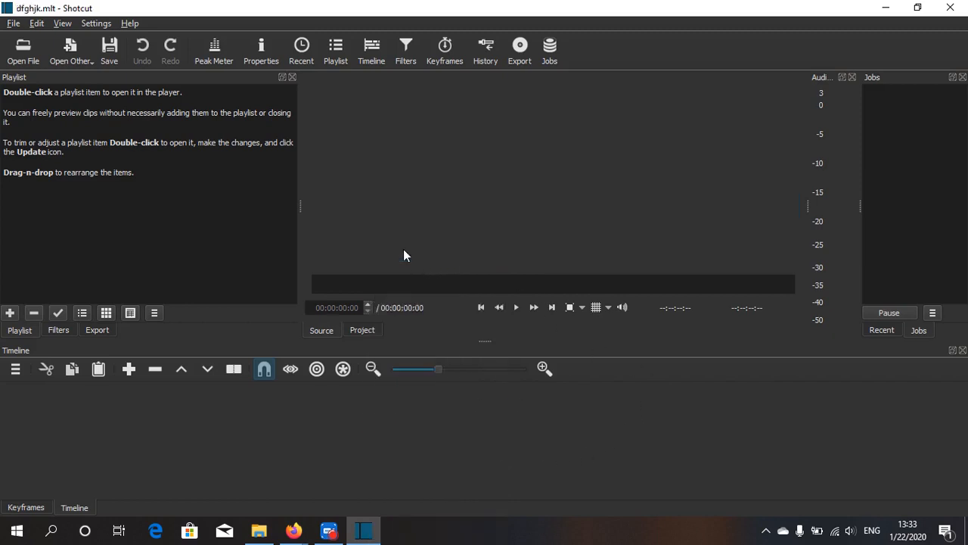
# - Open 2018-05-04-image-14, the sunset 55075fd…, cbadb74…, fog-1535201_960_720 and red-lit audience images plus the Alan Walker- Spectre [Background Music] file from the test folder
pyautogui.click(14, 51)
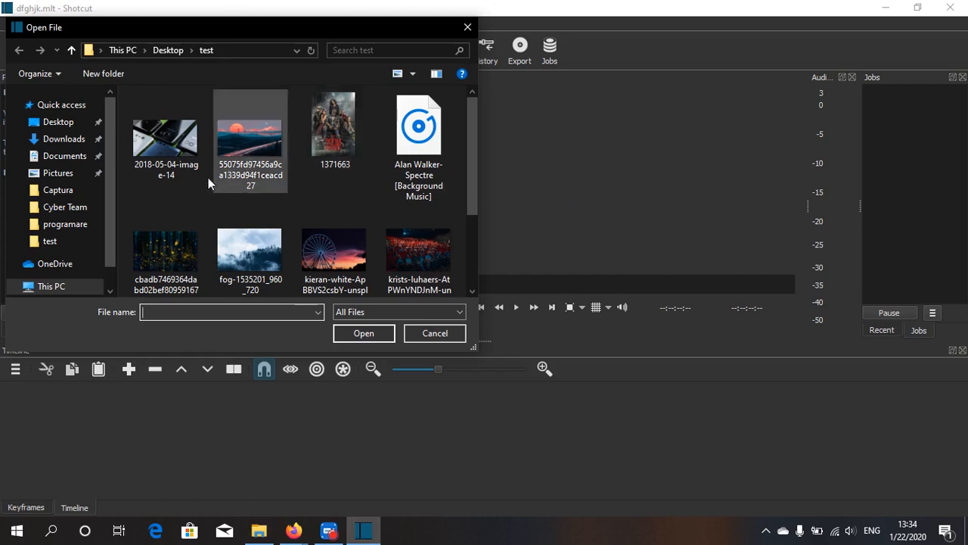
pyautogui.click(156, 150)
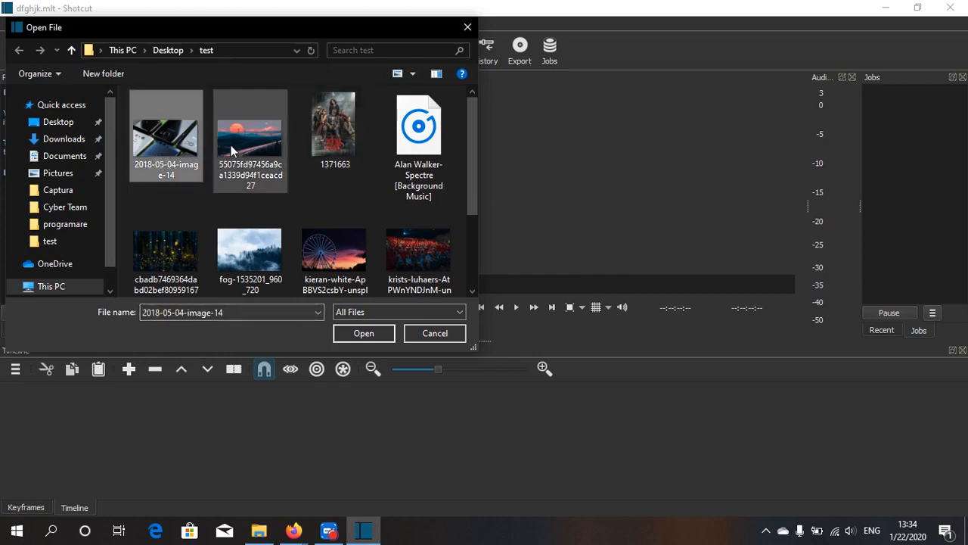
pyautogui.keyDown('ctrl'); pyautogui.click(257, 146); pyautogui.keyUp('ctrl')
pyautogui.keyDown('ctrl'); pyautogui.click(422, 140); pyautogui.keyUp('ctrl')
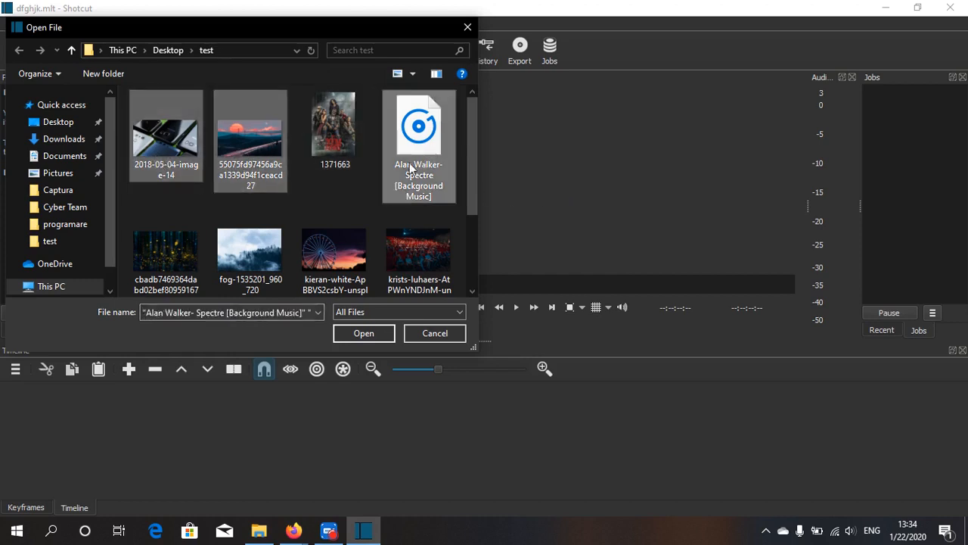
pyautogui.keyDown('ctrl'); pyautogui.click(427, 281); pyautogui.keyUp('ctrl')
pyautogui.keyDown('ctrl'); pyautogui.click(236, 264); pyautogui.keyUp('ctrl')
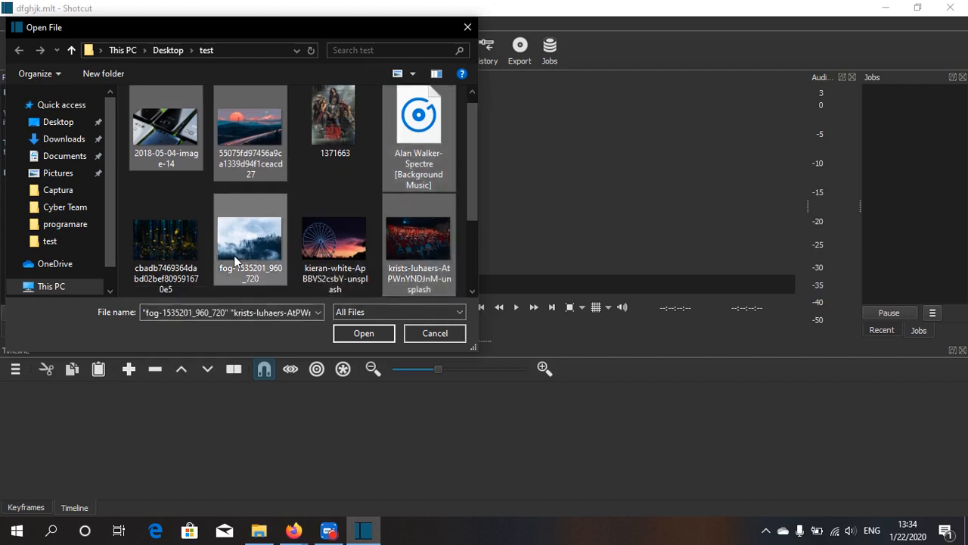
pyautogui.keyDown('ctrl'); pyautogui.click(159, 250); pyautogui.keyUp('ctrl')
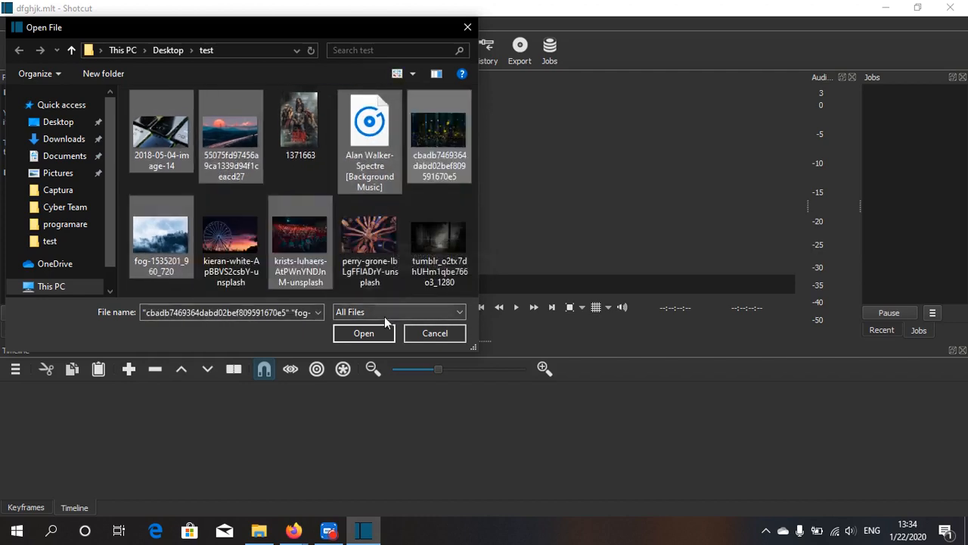
pyautogui.click(364, 333)
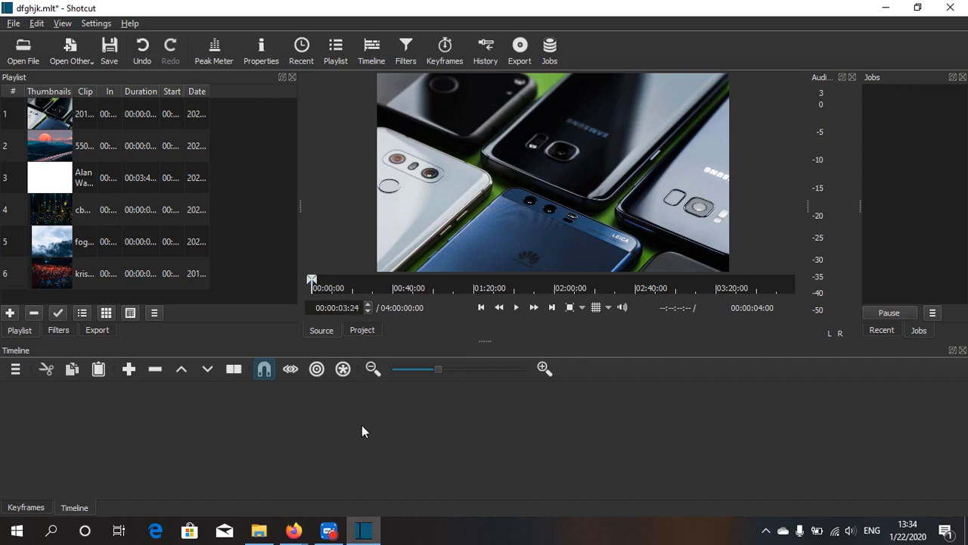
# - Add a video track and place the five playlist images on it end to end in playlist order, leaving out the music
pyautogui.rightClick(34, 422)
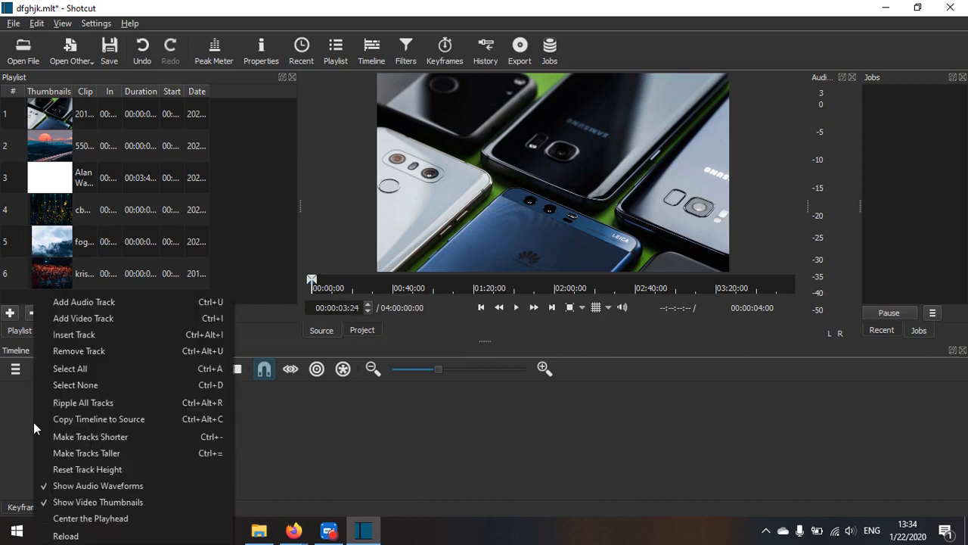
pyautogui.click(94, 323)
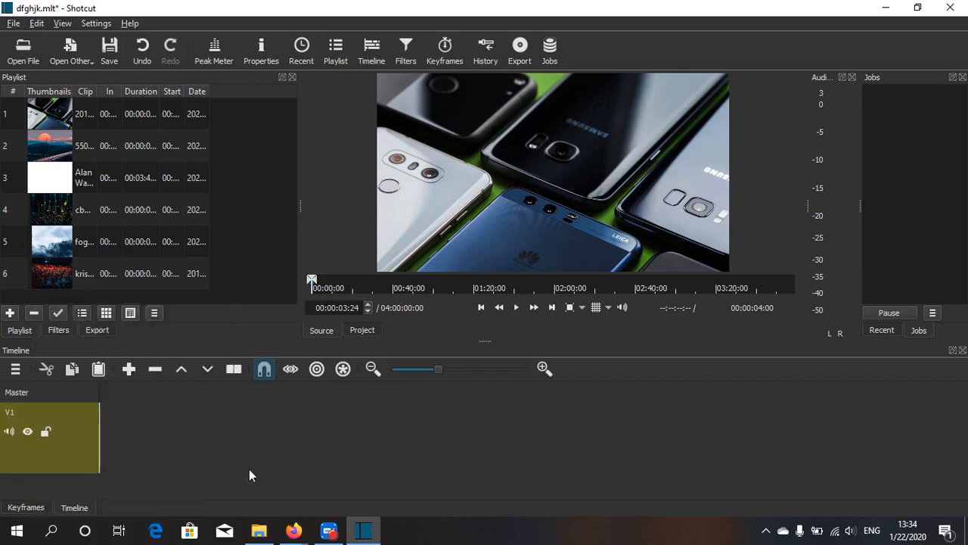
pyautogui.click(62, 108)
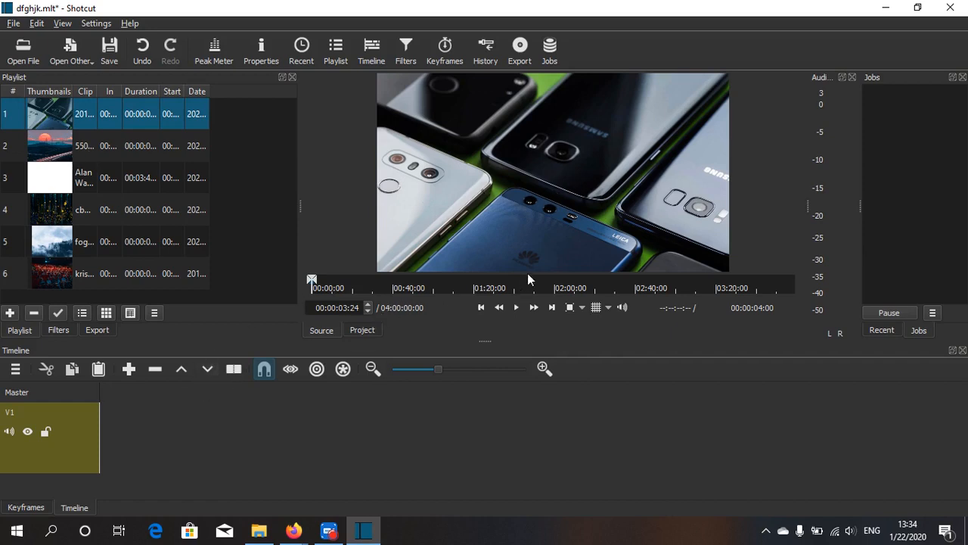
pyautogui.moveTo(44, 114); pyautogui.dragTo(106, 452)
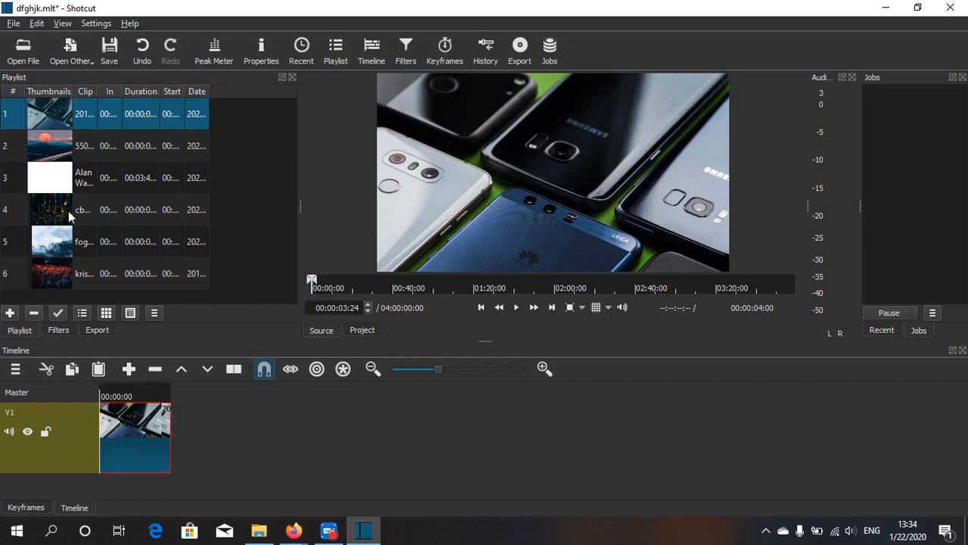
pyautogui.moveTo(56, 152); pyautogui.dragTo(172, 446)
pyautogui.moveTo(49, 209); pyautogui.dragTo(242, 459)
pyautogui.moveTo(71, 245); pyautogui.dragTo(320, 454)
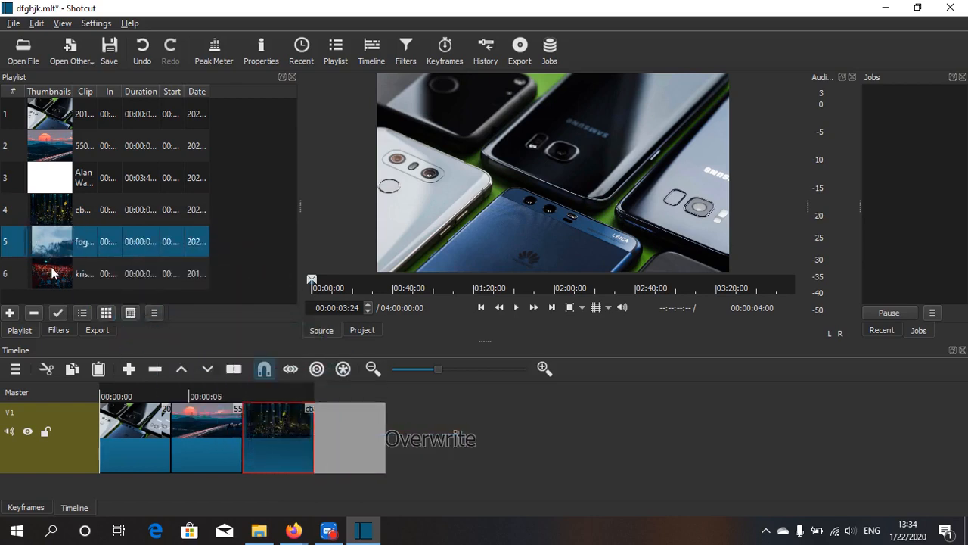
pyautogui.moveTo(51, 272); pyautogui.dragTo(490, 469)
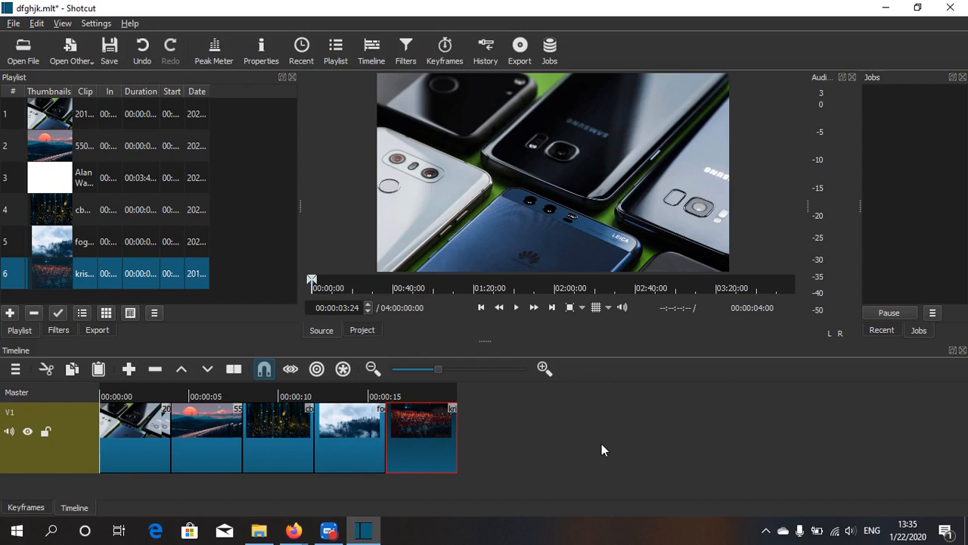
# - Overlap each image on V1 with the one before it to create four transitions, leaving no gaps between the clips
pyautogui.click(214, 440)
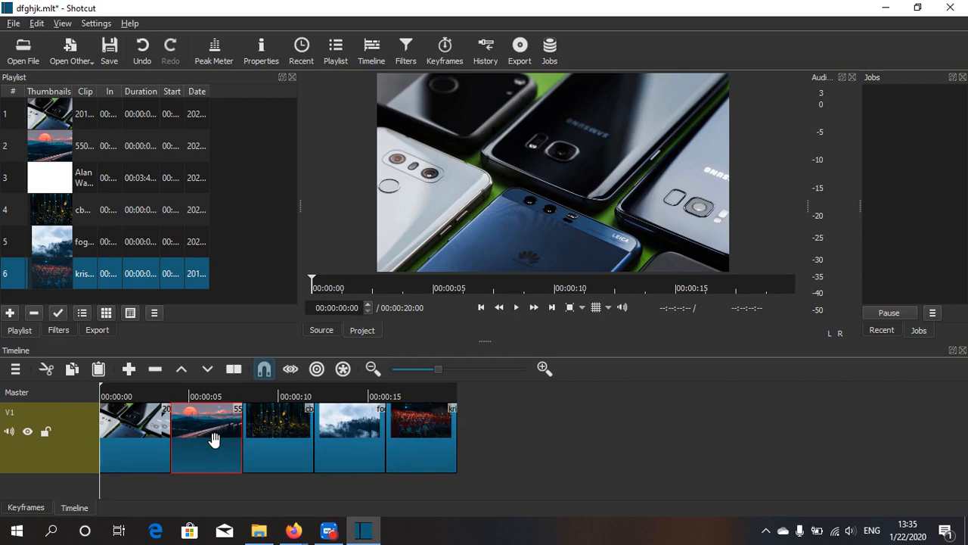
pyautogui.moveTo(213, 439); pyautogui.dragTo(193, 440)
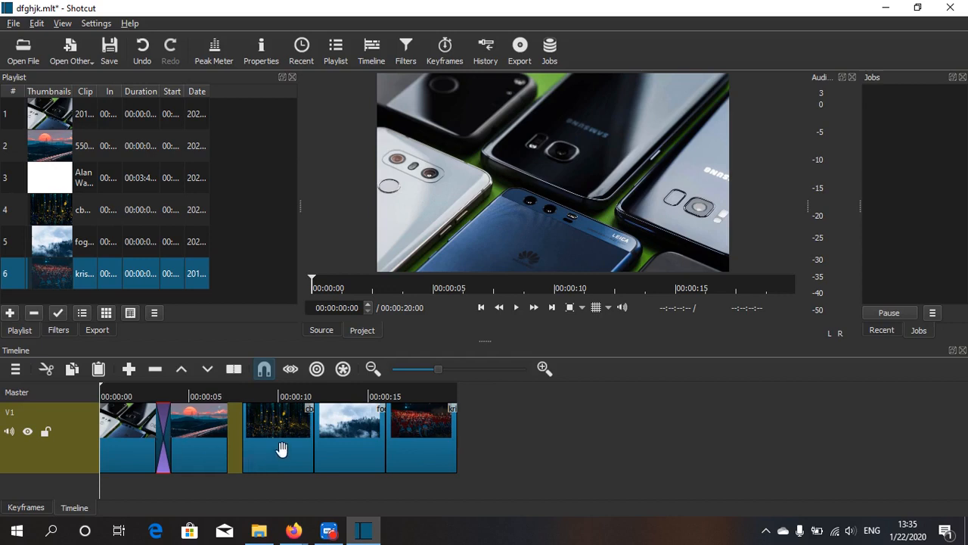
pyautogui.moveTo(270, 454); pyautogui.dragTo(247, 450)
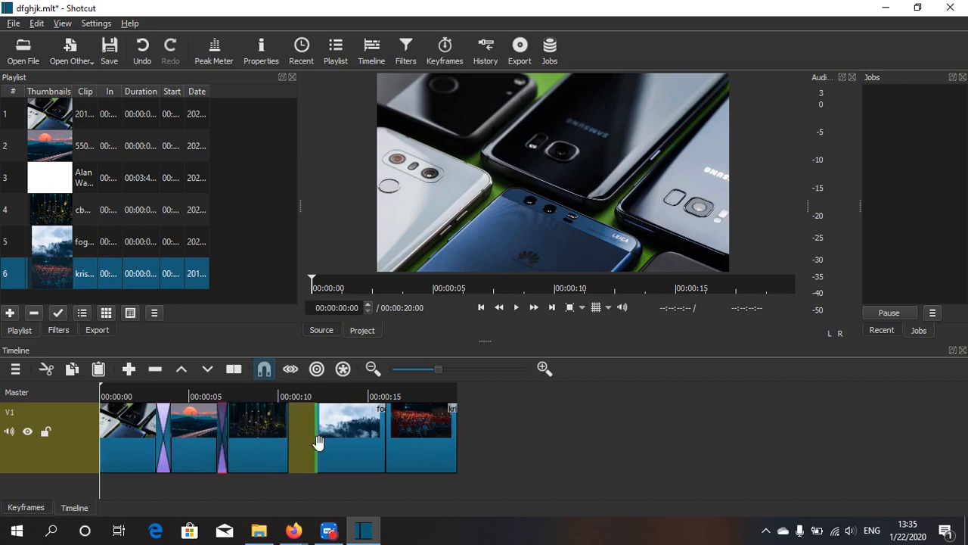
pyautogui.moveTo(318, 440); pyautogui.dragTo(291, 440)
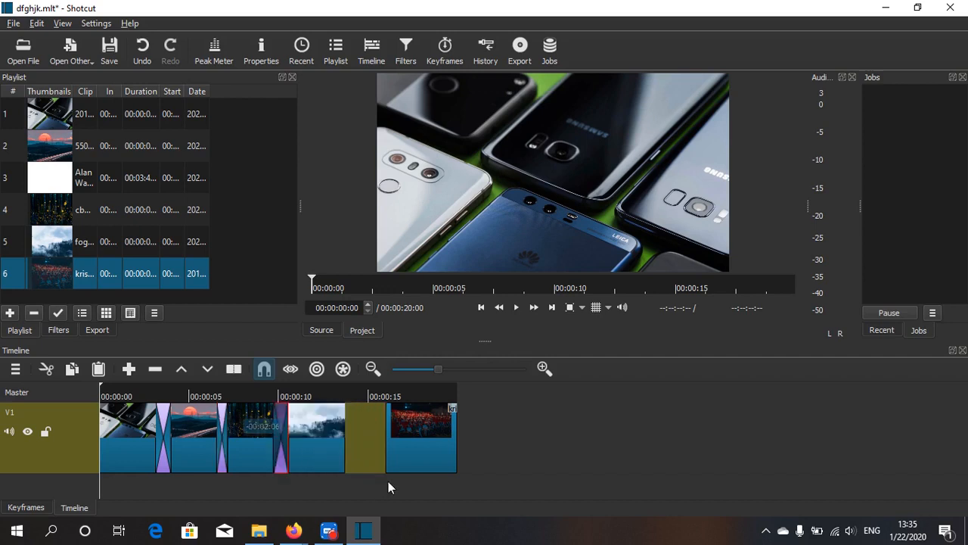
pyautogui.moveTo(384, 447); pyautogui.dragTo(335, 443)
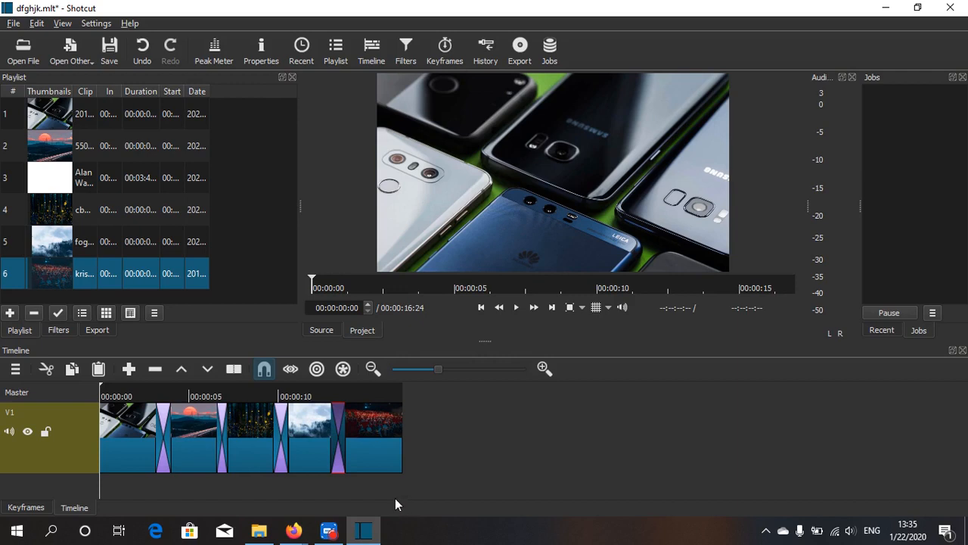
# - Add an audio track and place the Alan Walker- Spectre background music on it, starting at the beginning of the timeline
pyautogui.scroll(-1, 393, 484)
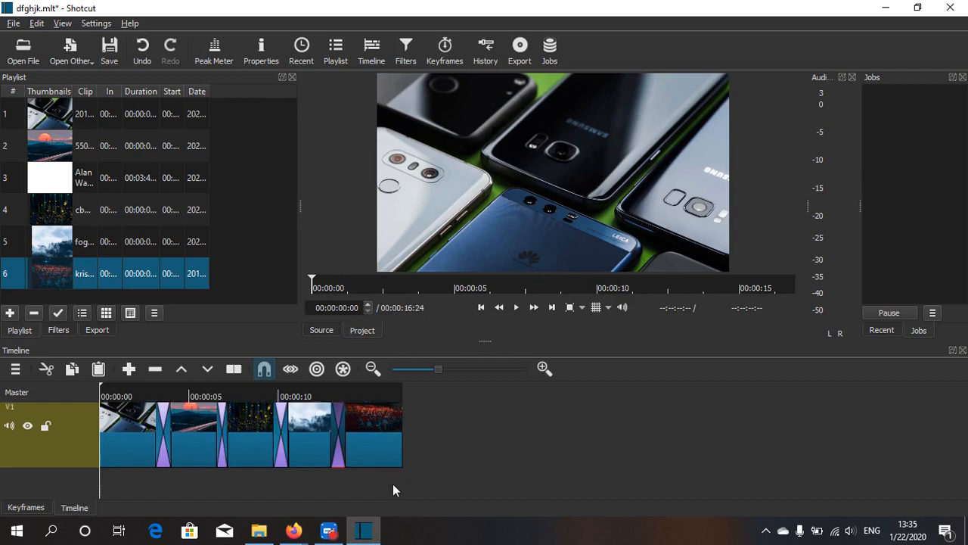
pyautogui.rightClick(40, 485)
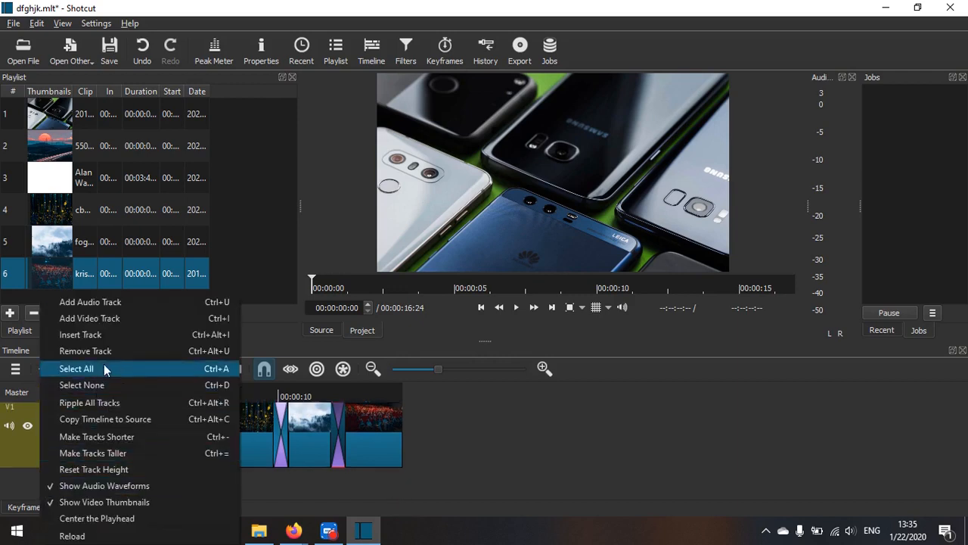
pyautogui.click(101, 304)
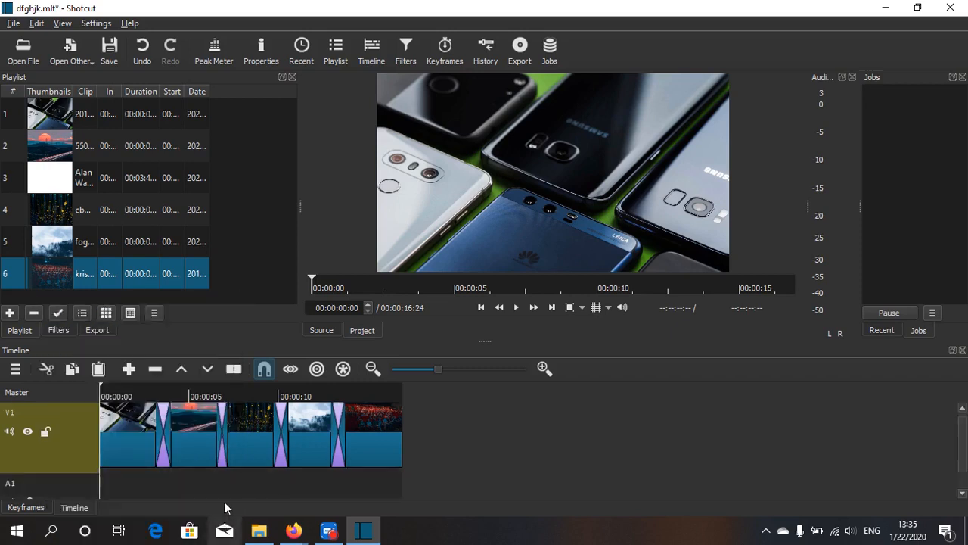
pyautogui.moveTo(62, 175); pyautogui.dragTo(526, 442)
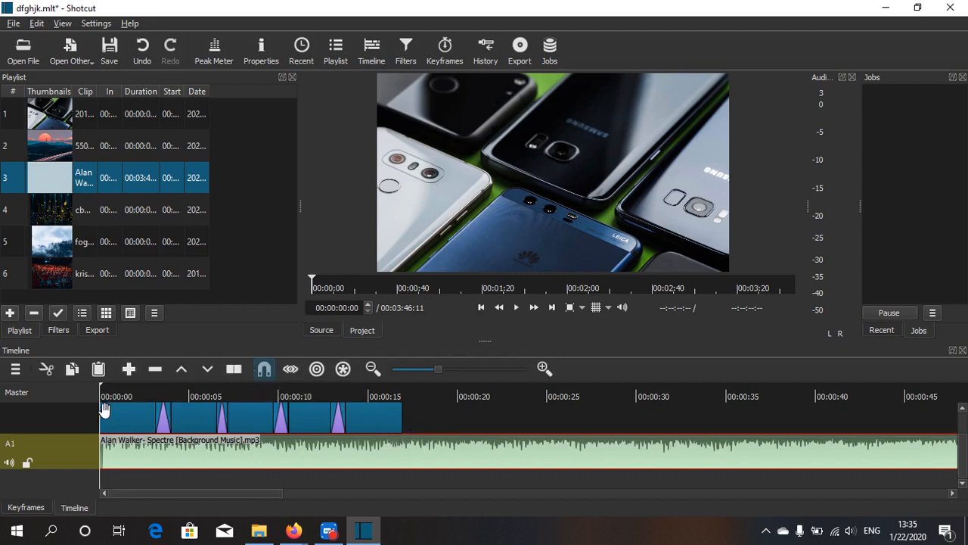
# - Split the background music at the end of the last image, at 00:00:16:21, and delete the part after the cut
pyautogui.moveTo(342, 388); pyautogui.dragTo(401, 391)
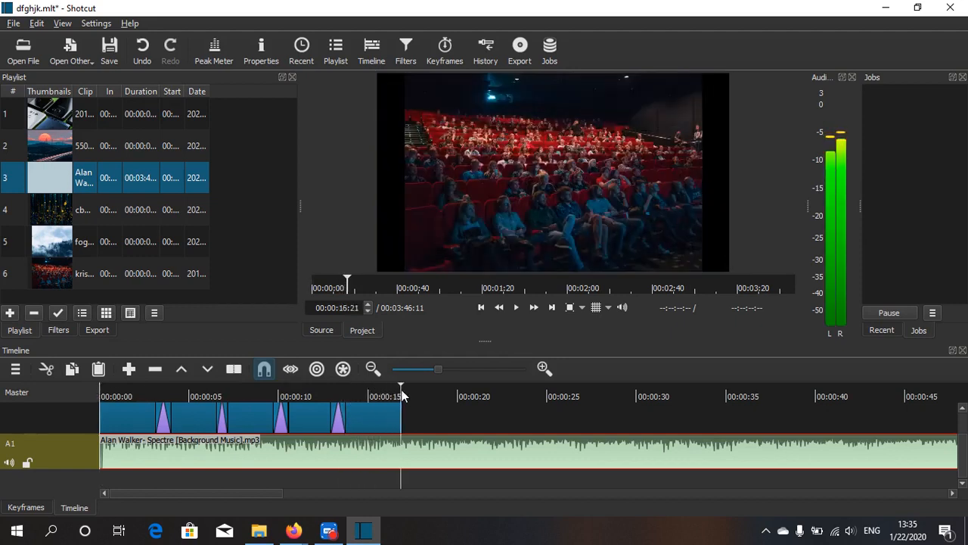
pyautogui.click(232, 369)
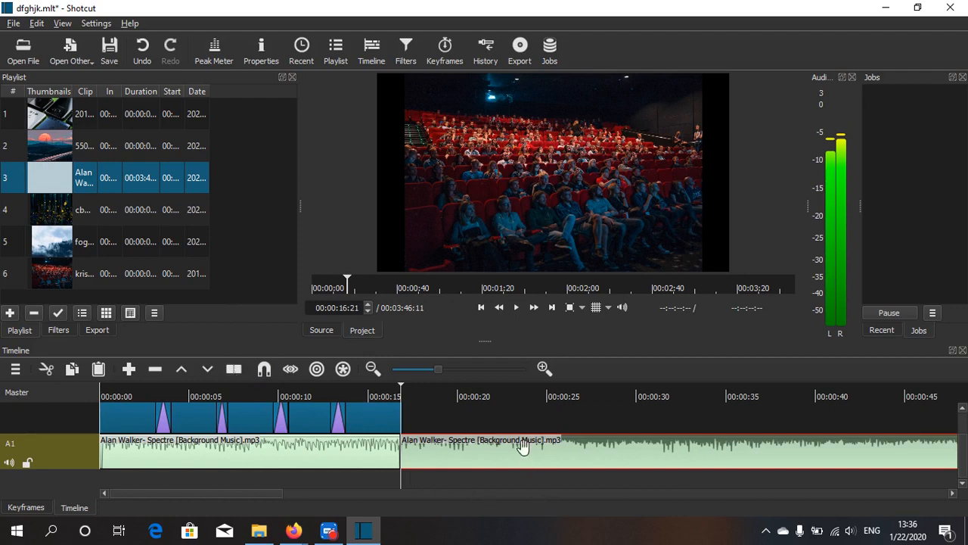
pyautogui.moveTo(522, 447); pyautogui.dragTo(563, 451)
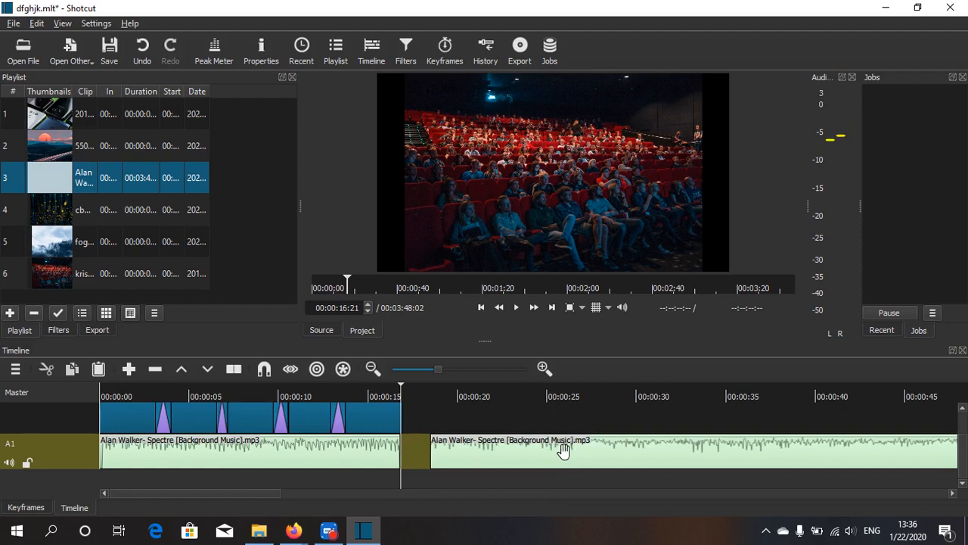
pyautogui.click(563, 450)
pyautogui.press('Delete')
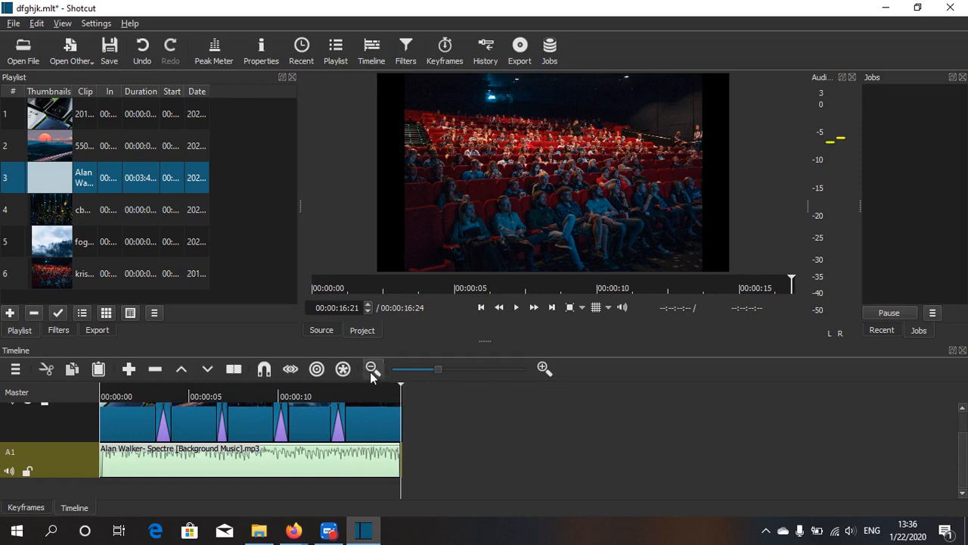
# - Play the whole timeline from the beginning to preview the images, transitions and music
pyautogui.scroll(1, 425, 417)
pyautogui.moveTo(401, 392); pyautogui.dragTo(53, 394)
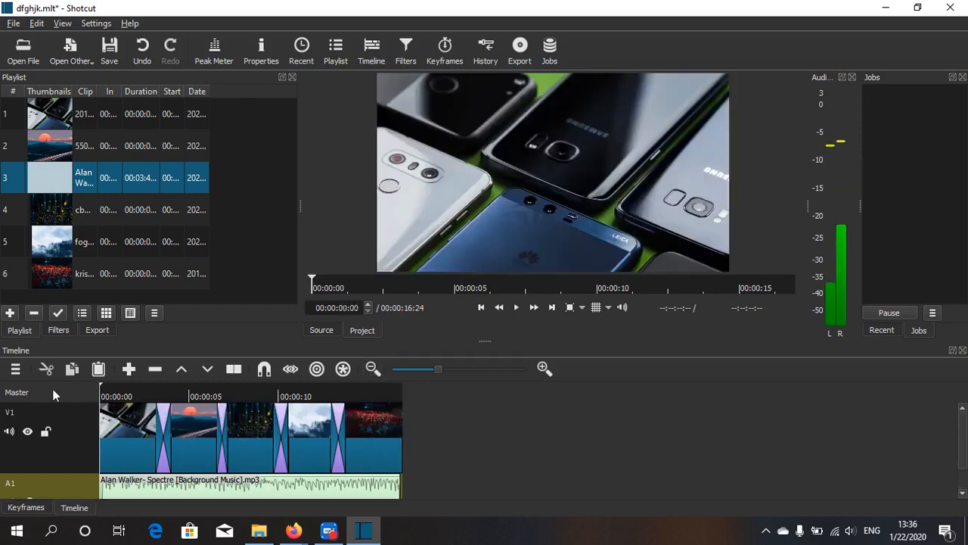
pyautogui.click(517, 311)
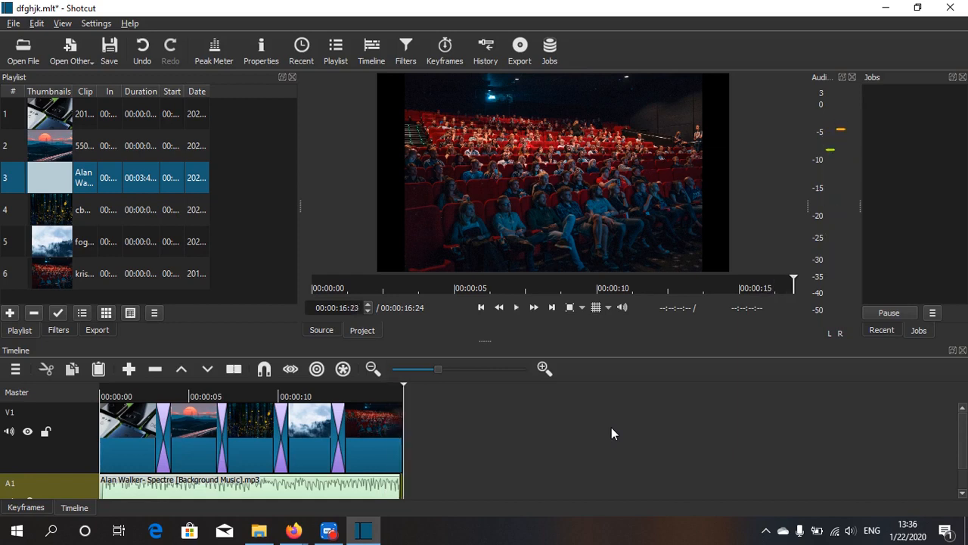
# - Add a Text: 3D video filter to the first image clip on V1, 2018-05-04-image-14.jpg
pyautogui.click(133, 430)
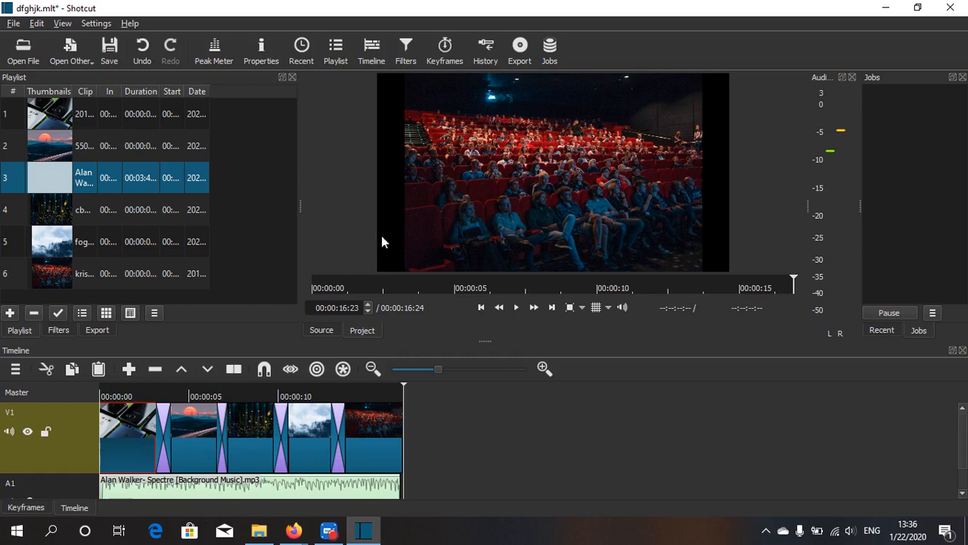
pyautogui.click(406, 51)
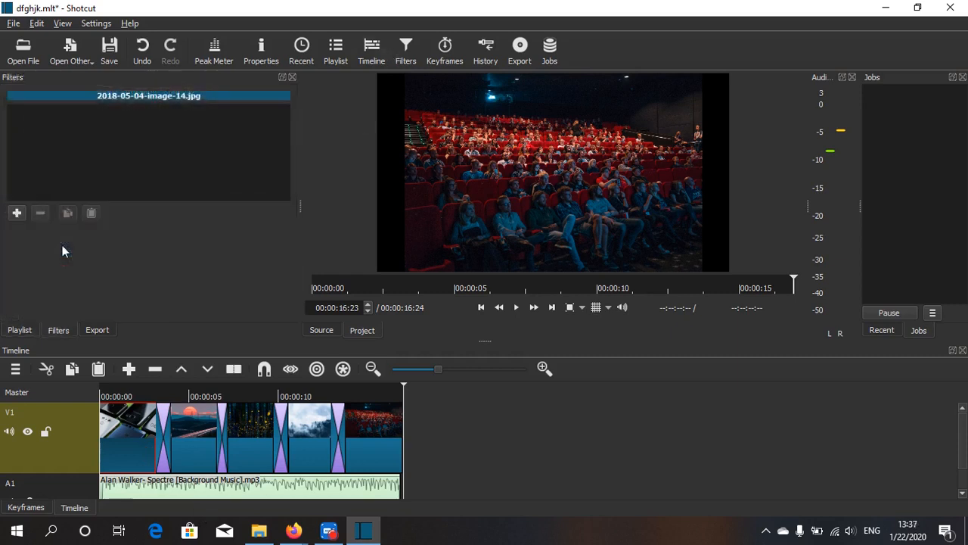
pyautogui.click(105, 387)
pyautogui.press('space')
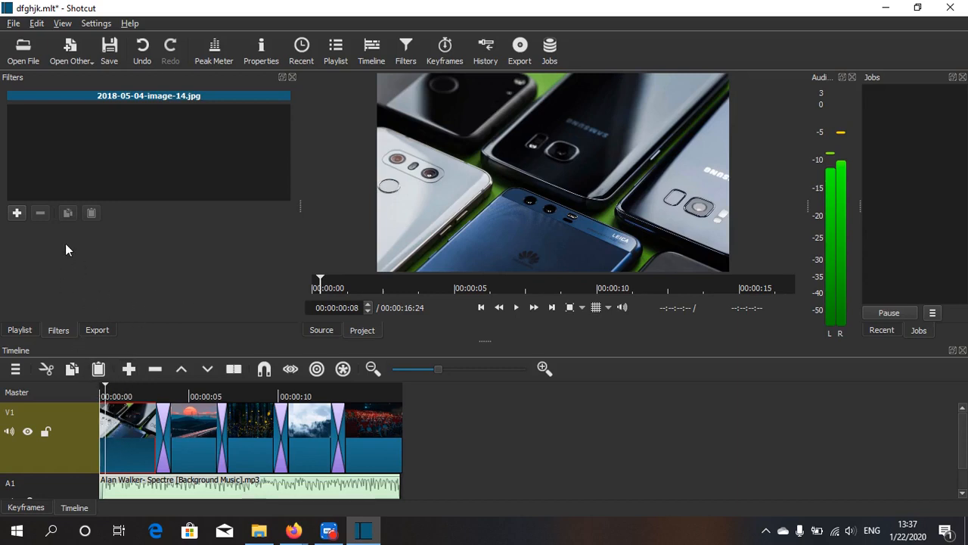
pyautogui.click(17, 214)
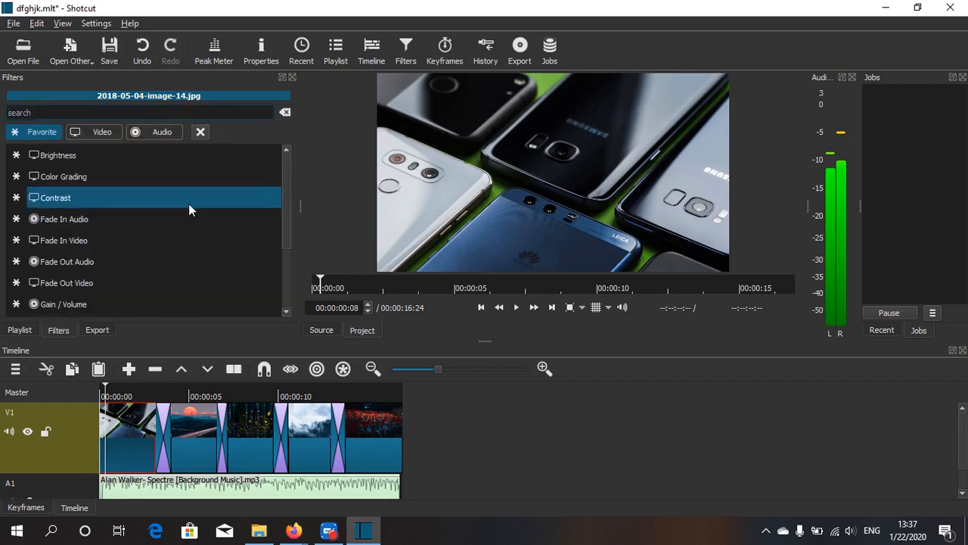
pyautogui.scroll(-2, 151, 179)
pyautogui.click(96, 133)
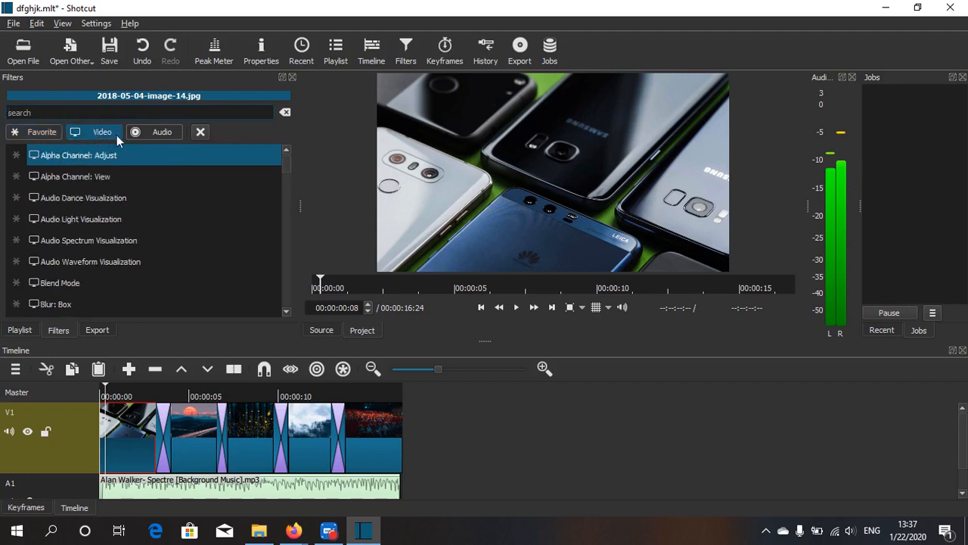
pyautogui.click(158, 132)
pyautogui.click(102, 133)
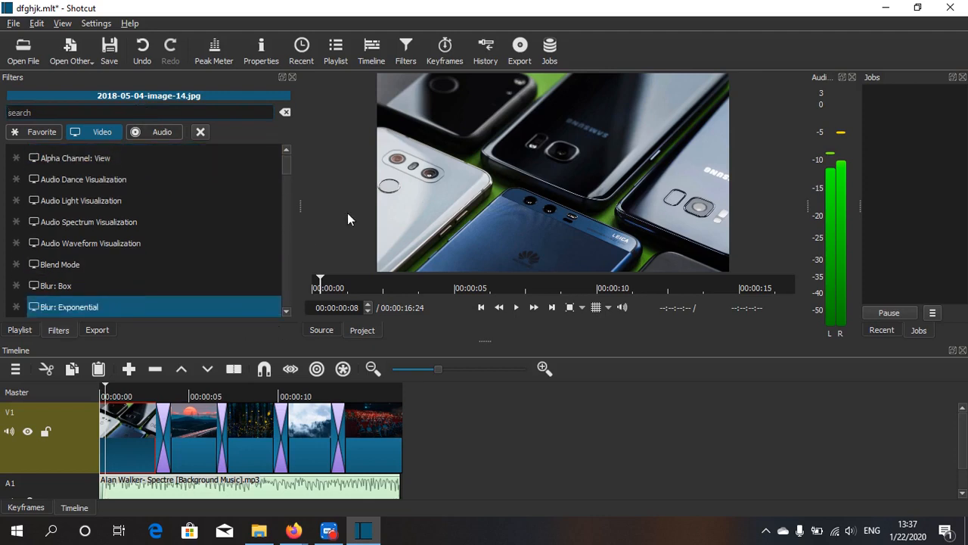
pyautogui.scroll(-14, 234, 250)
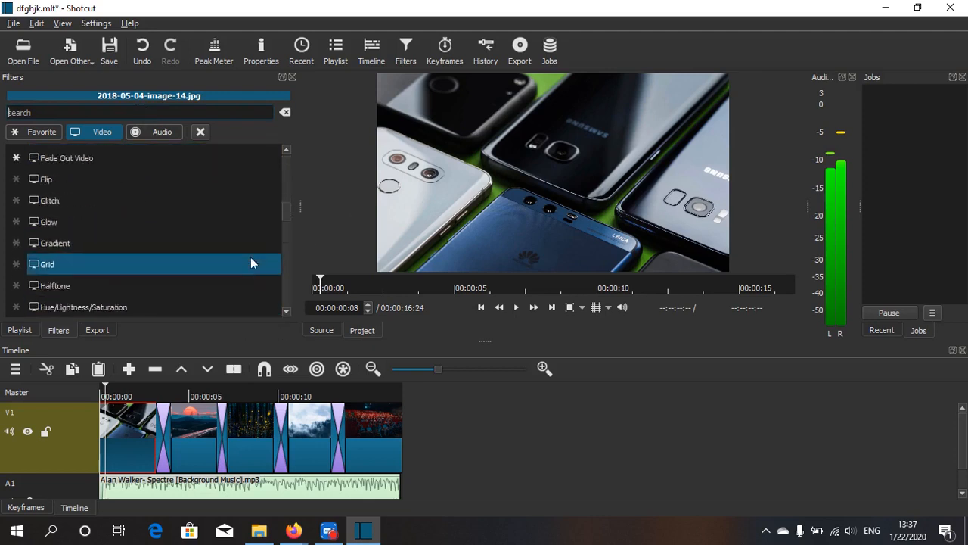
pyautogui.scroll(-4, 239, 241)
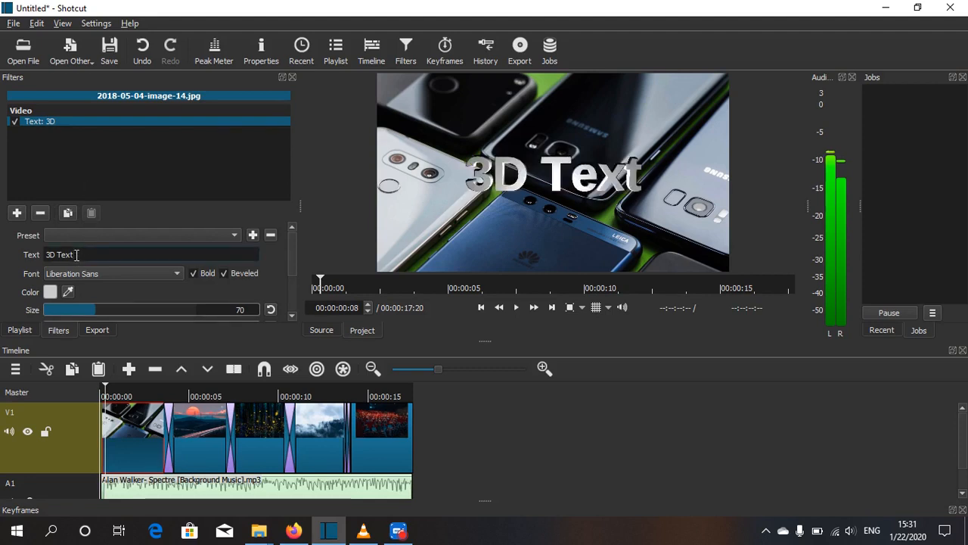
# - Replace the 3D text on the first image clip with "Bun venit!"
pyautogui.press('BackSpace')
pyautogui.press('BackSpace')
pyautogui.press('BackSpace')
pyautogui.press('BackSpace')
pyautogui.press('BackSpace')
pyautogui.press('BackSpace')
pyautogui.press('BackSpace')
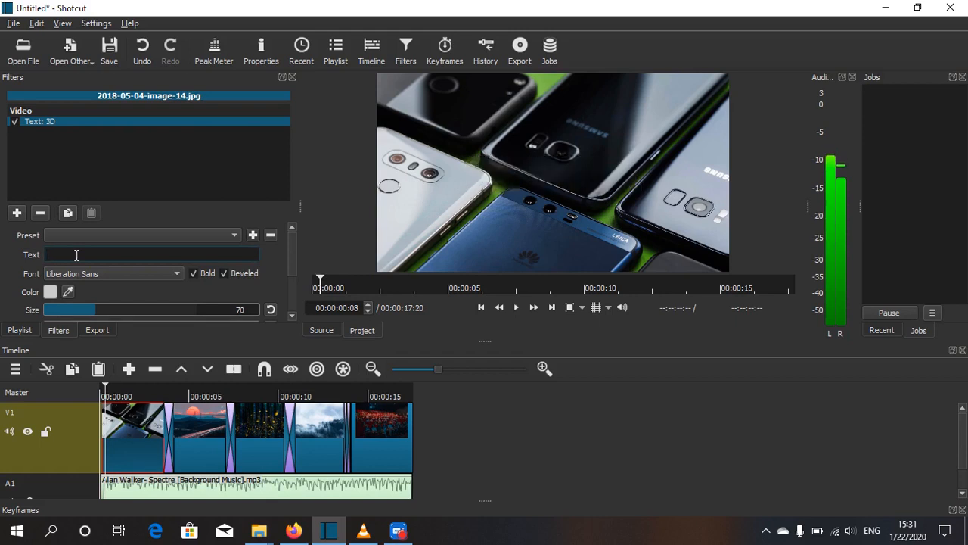
pyautogui.write('Bun ')
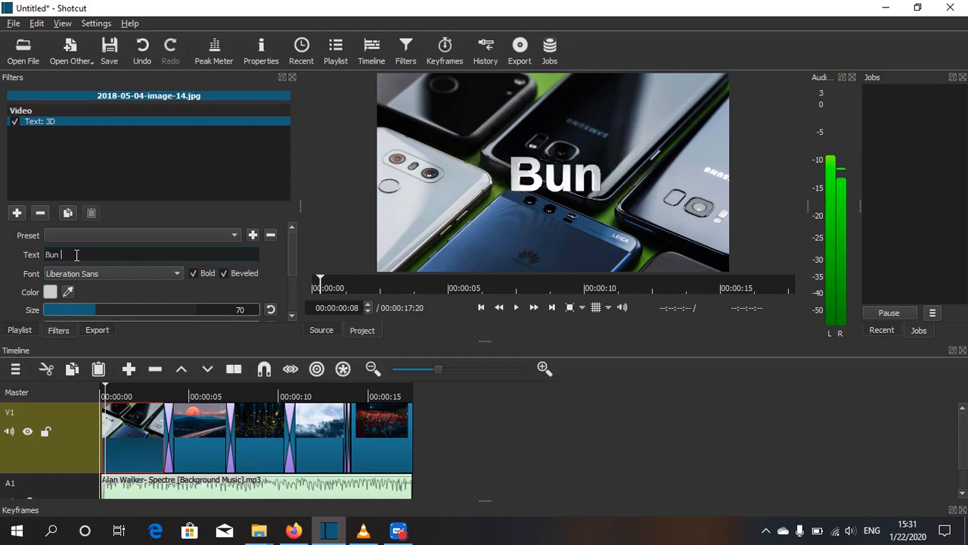
pyautogui.write('venit!')
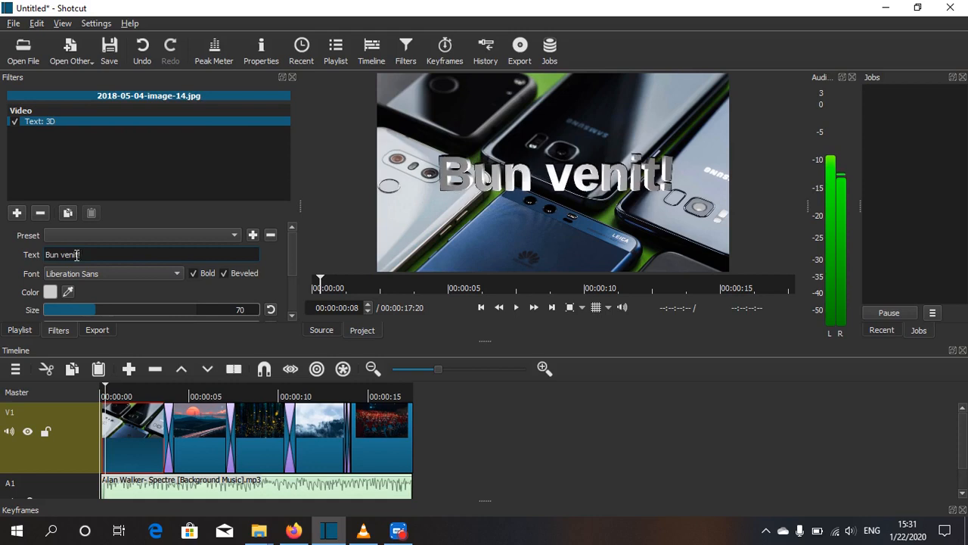
# - Set the 3D text's font to Helvetiker and its color to red, #ff0000
pyautogui.click(115, 270)
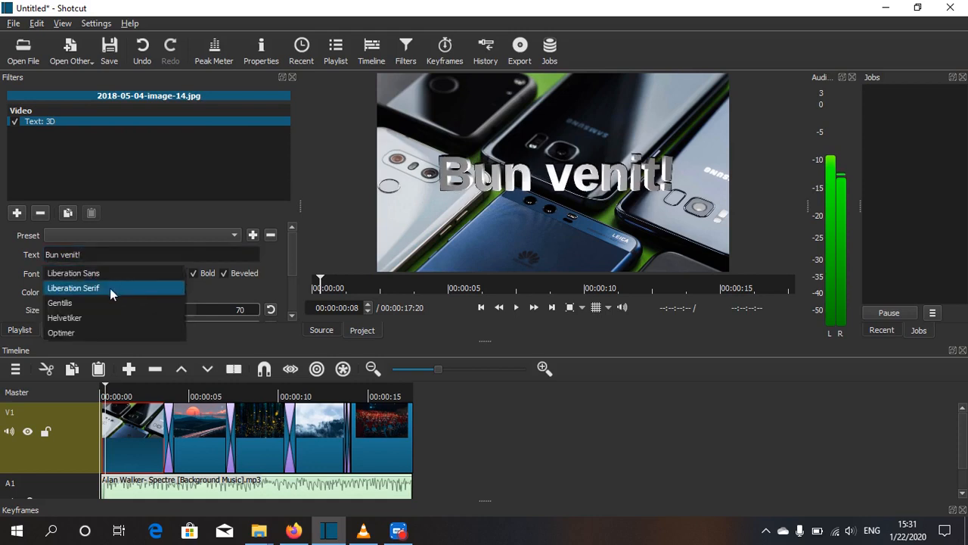
pyautogui.click(76, 319)
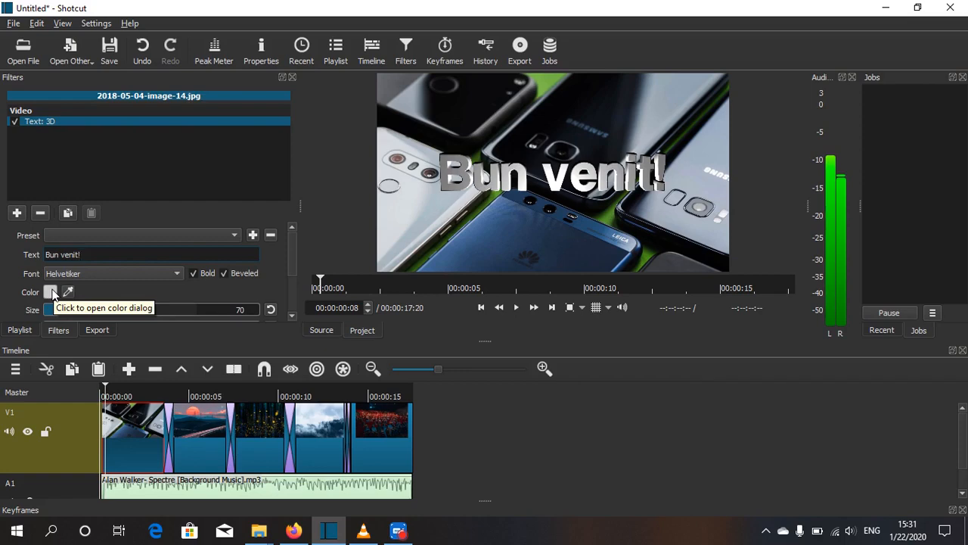
pyautogui.click(50, 292)
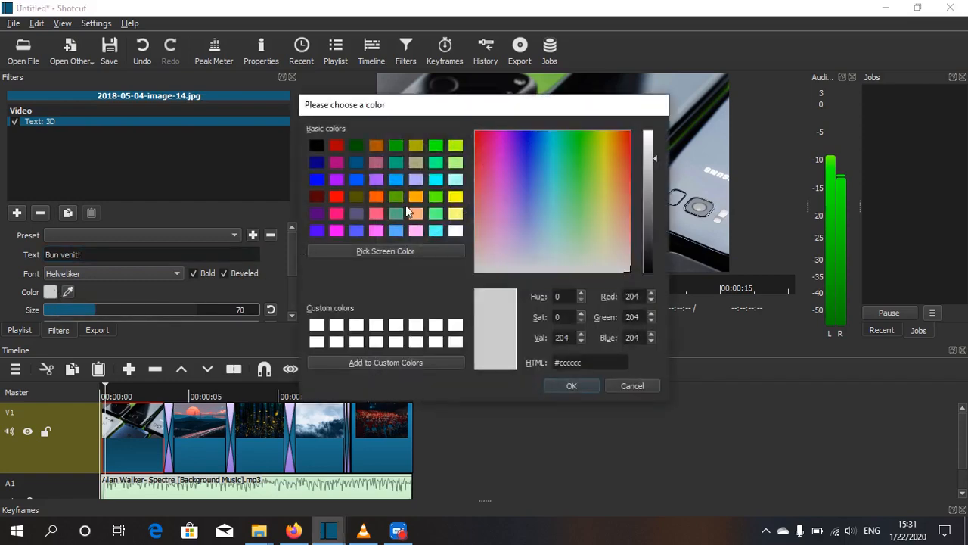
pyautogui.click(336, 196)
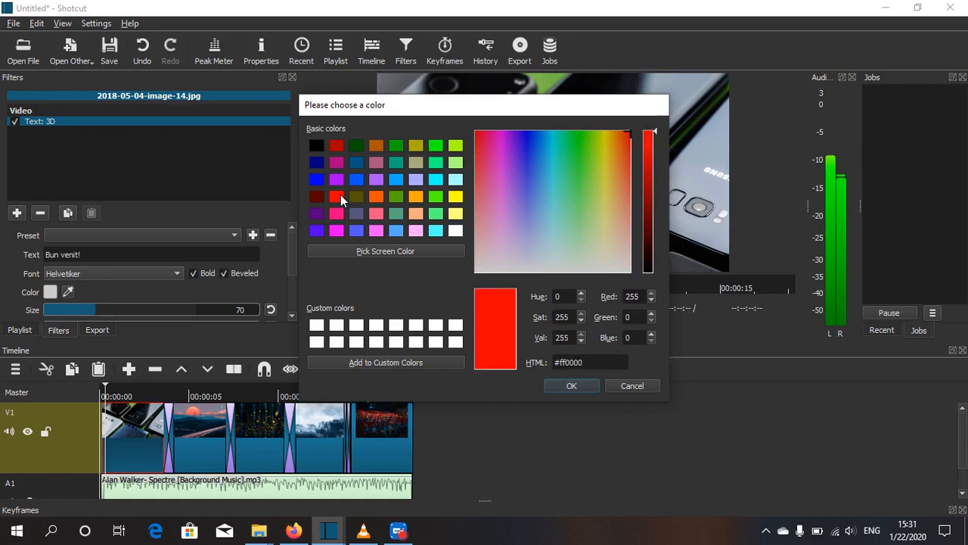
pyautogui.click(572, 385)
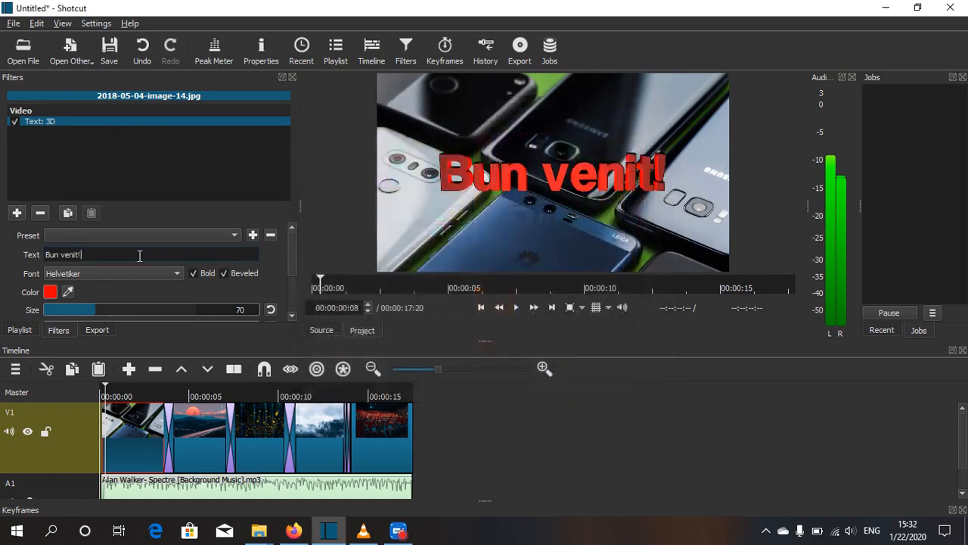
# - Reduce the size of the "Bun venit!" 3D text to 56
pyautogui.click(95, 308)
pyautogui.moveTo(95, 307)
pyautogui.mouseDown()
pyautogui.moveTo(125, 305)
pyautogui.moveTo(87, 308)
pyautogui.mouseUp()
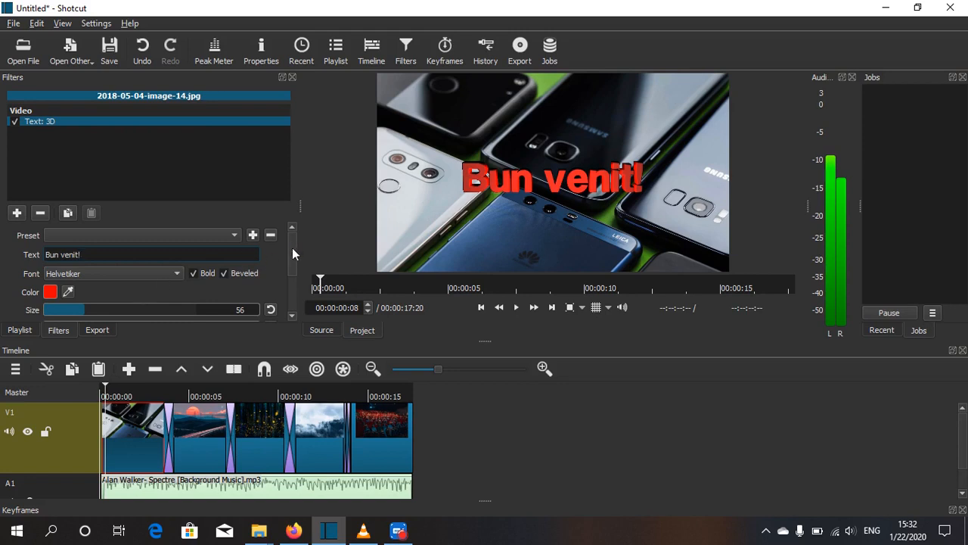
pyautogui.moveTo(292, 248); pyautogui.dragTo(295, 288)
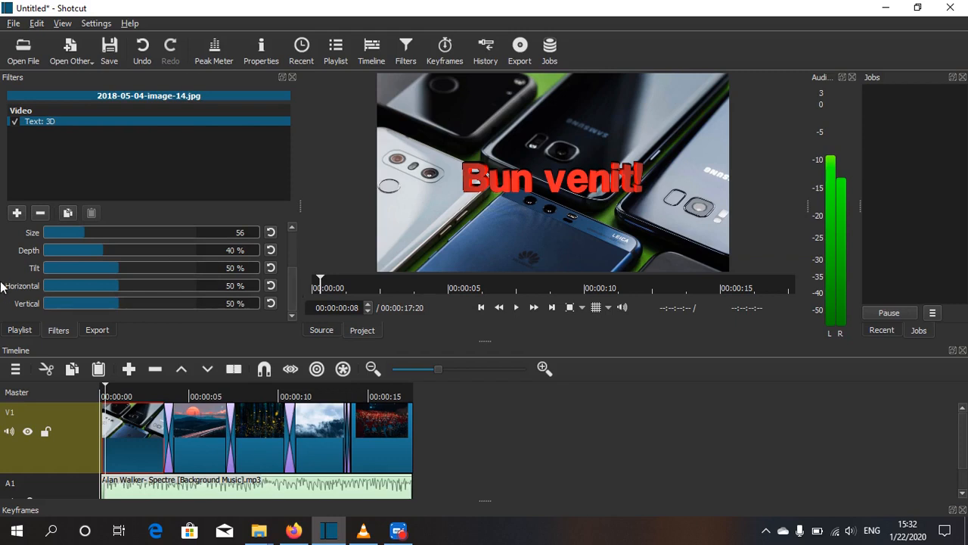
# - Add a Fade In Video filter to the first image clip alongside its 3D text filter
pyautogui.click(17, 214)
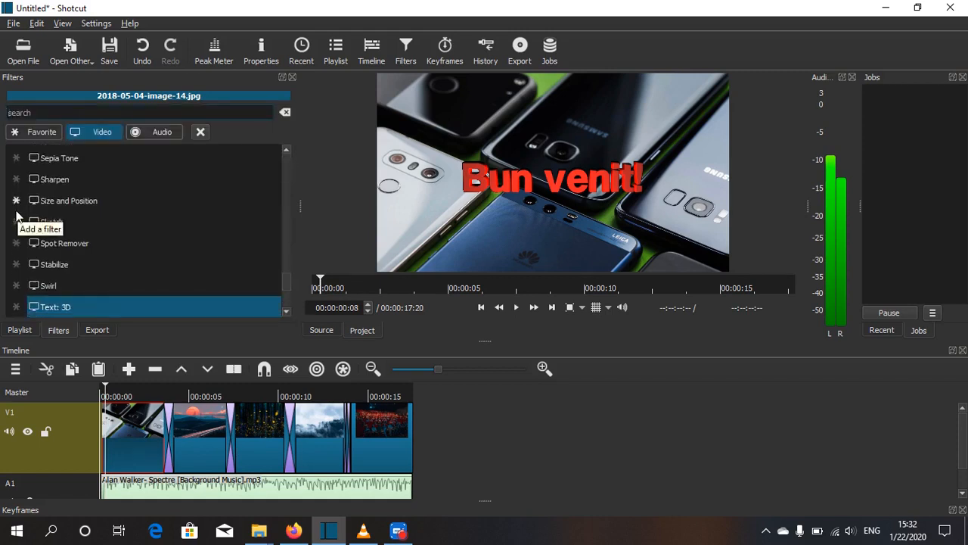
pyautogui.scroll(-1, 179, 228)
pyautogui.scroll(20, 179, 228)
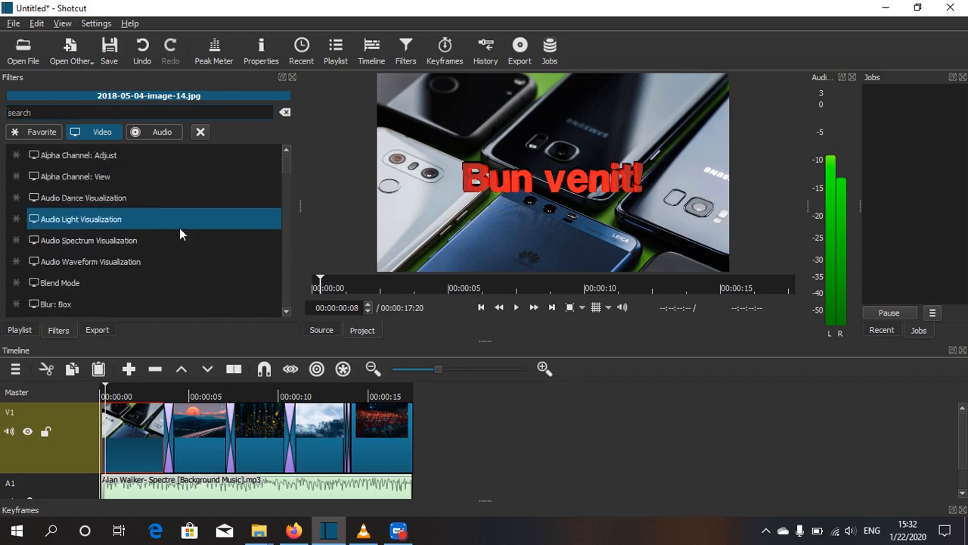
pyautogui.click(34, 112)
pyautogui.scroll(-5, 161, 257)
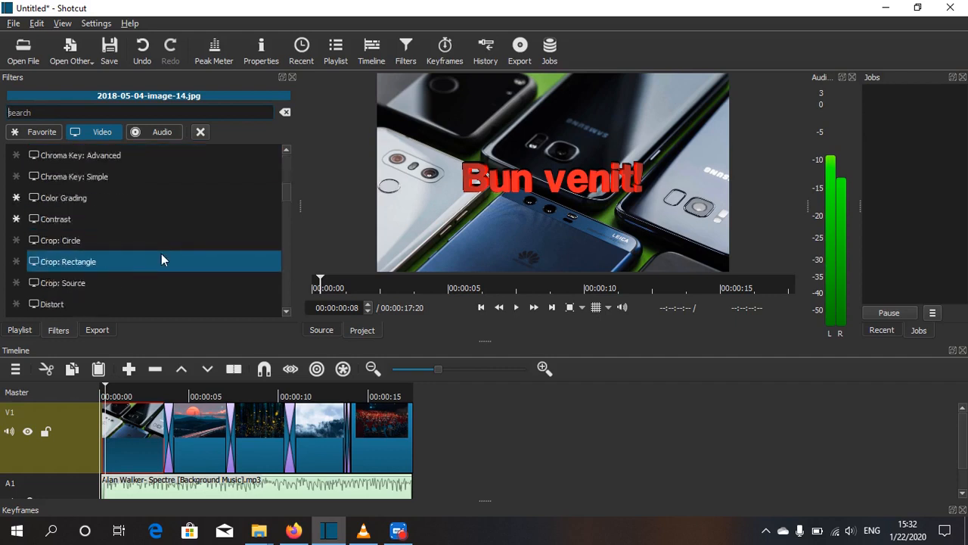
pyautogui.scroll(-4, 161, 259)
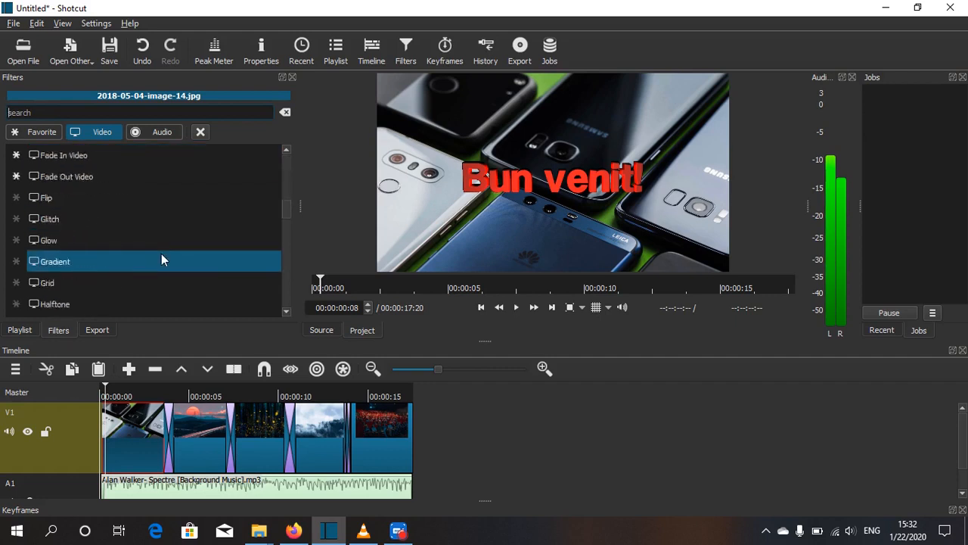
pyautogui.click(75, 156)
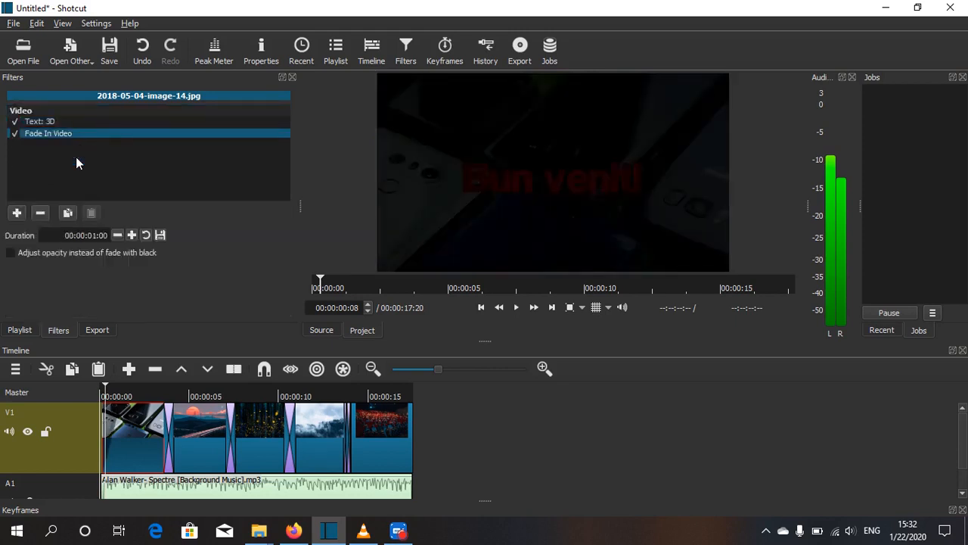
# - Add a Fade Out Video filter to the last image clip on V1, the audience picture
pyautogui.click(388, 436)
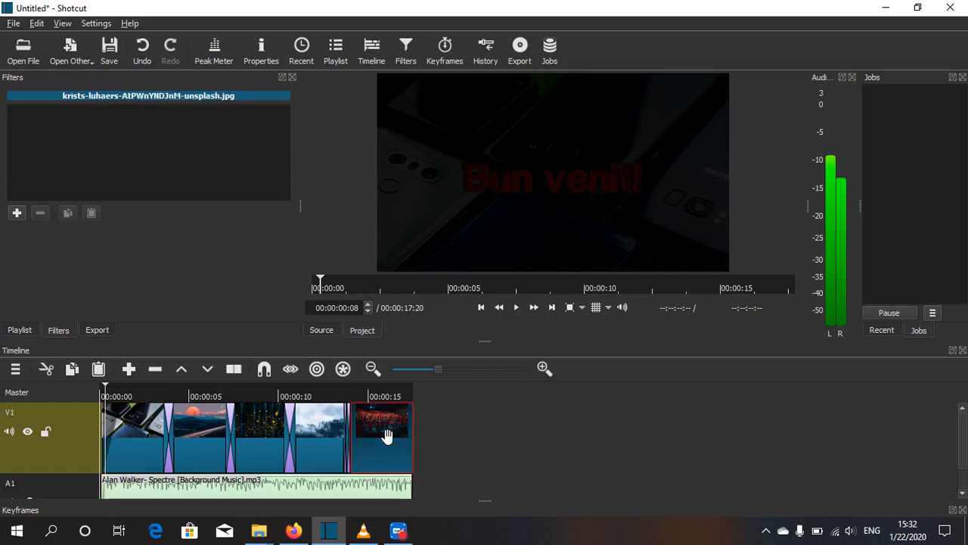
pyautogui.click(24, 212)
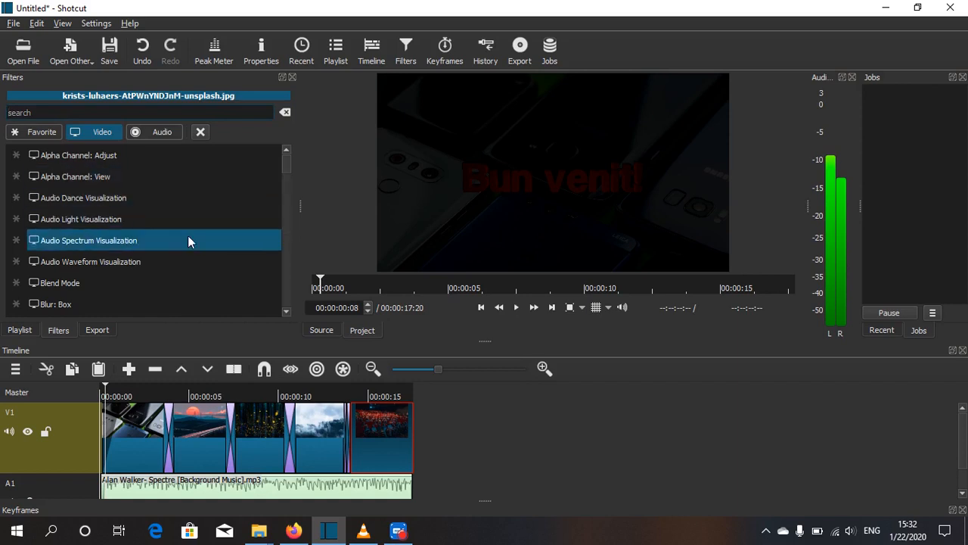
pyautogui.scroll(-6, 188, 235)
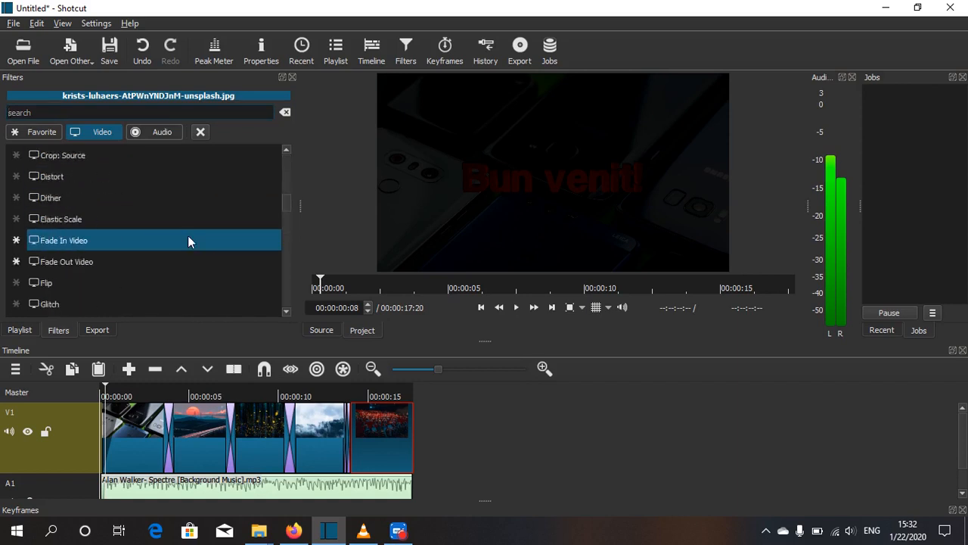
pyautogui.click(51, 264)
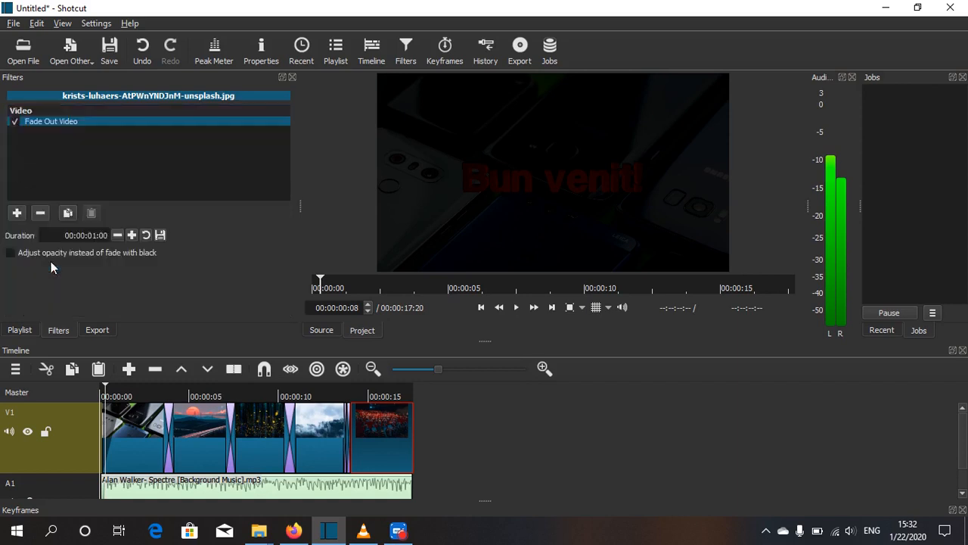
# - Find the Fade Out Audio filter and add it to the background music clip on track A1
pyautogui.click(194, 482)
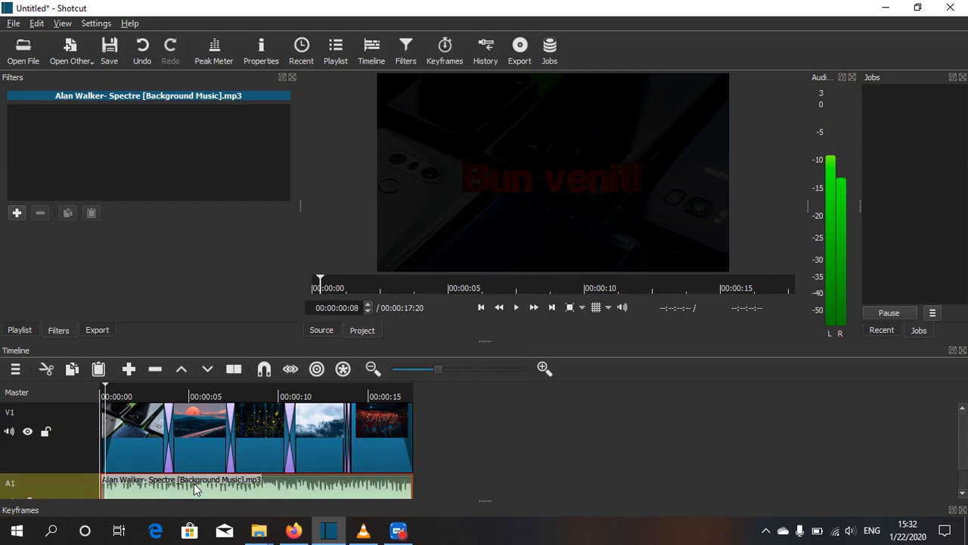
pyautogui.click(17, 214)
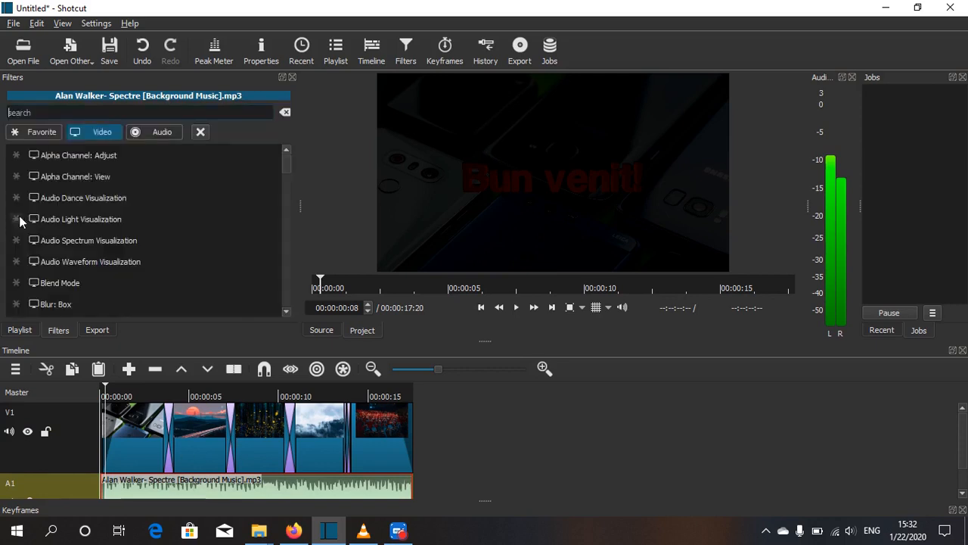
pyautogui.click(166, 126)
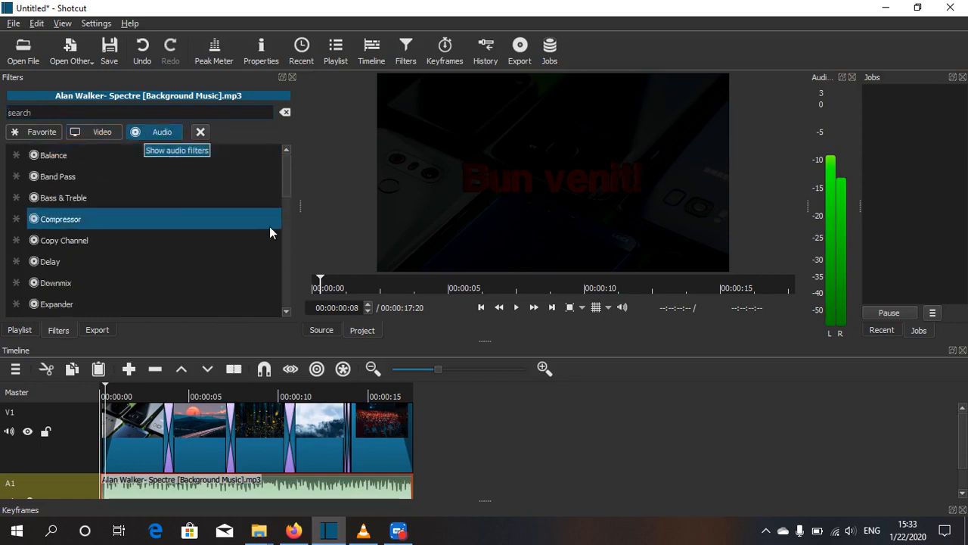
pyautogui.scroll(-4, 190, 208)
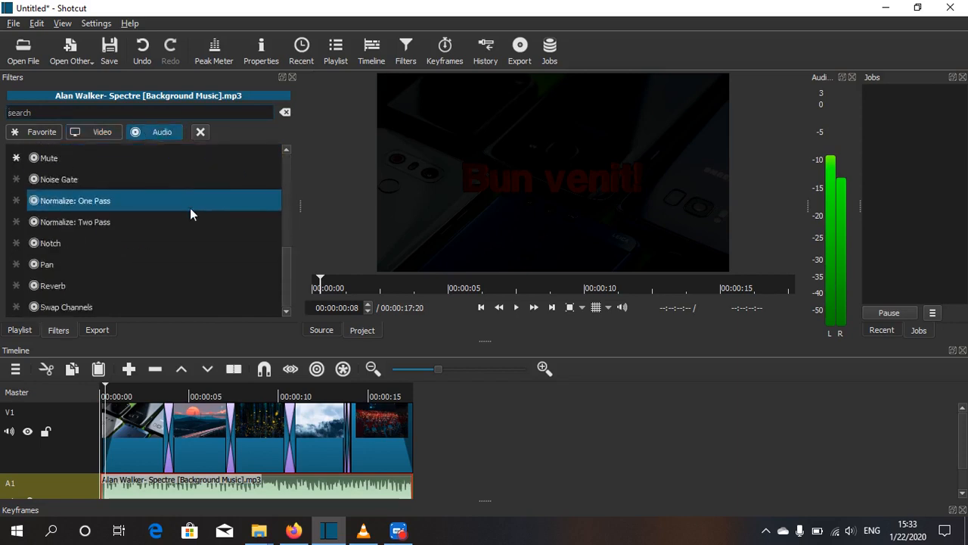
pyautogui.scroll(4, 190, 208)
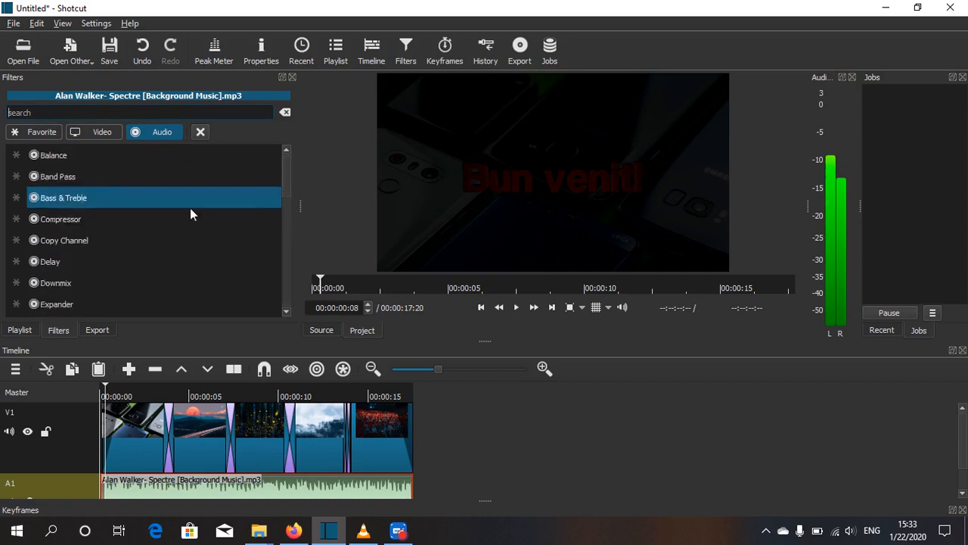
pyautogui.scroll(-4, 190, 214)
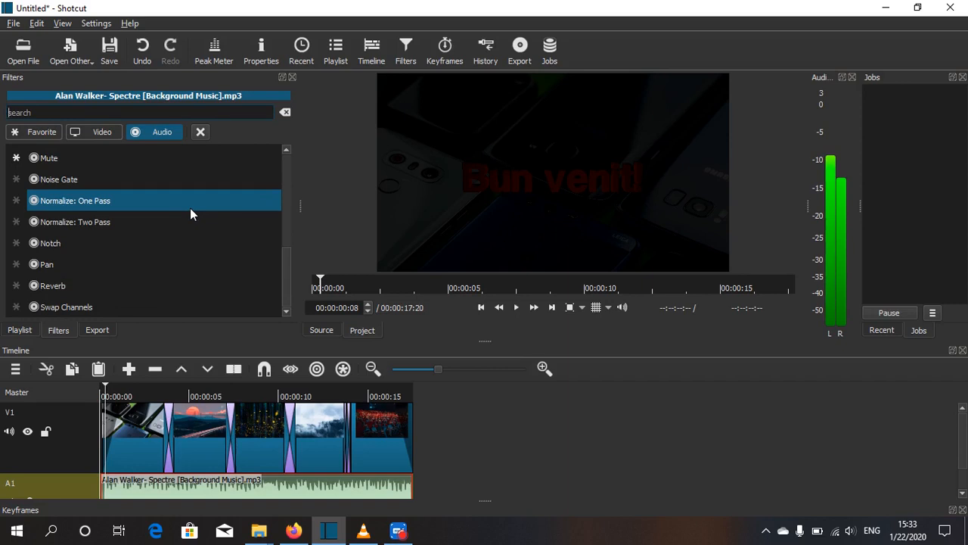
pyautogui.scroll(4, 190, 208)
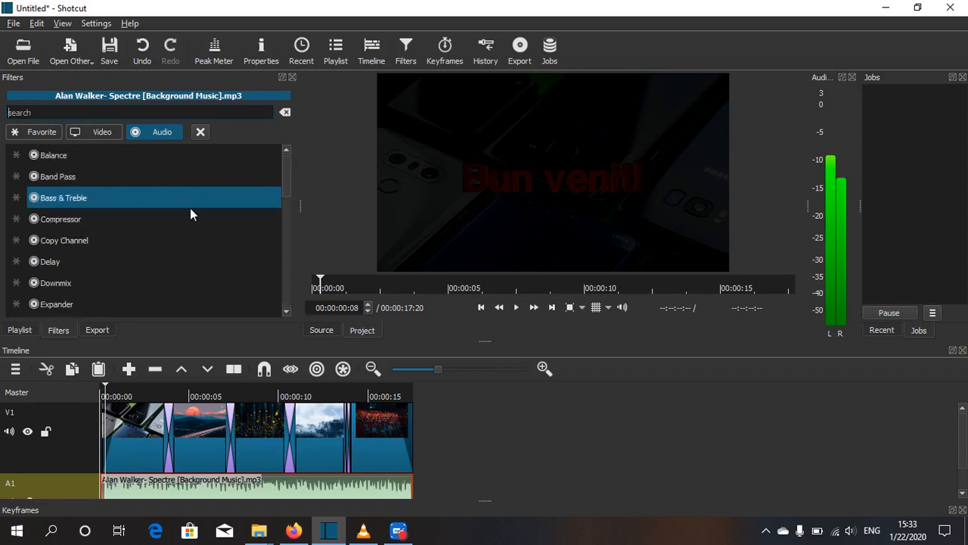
pyautogui.click(62, 110)
pyautogui.write('f')
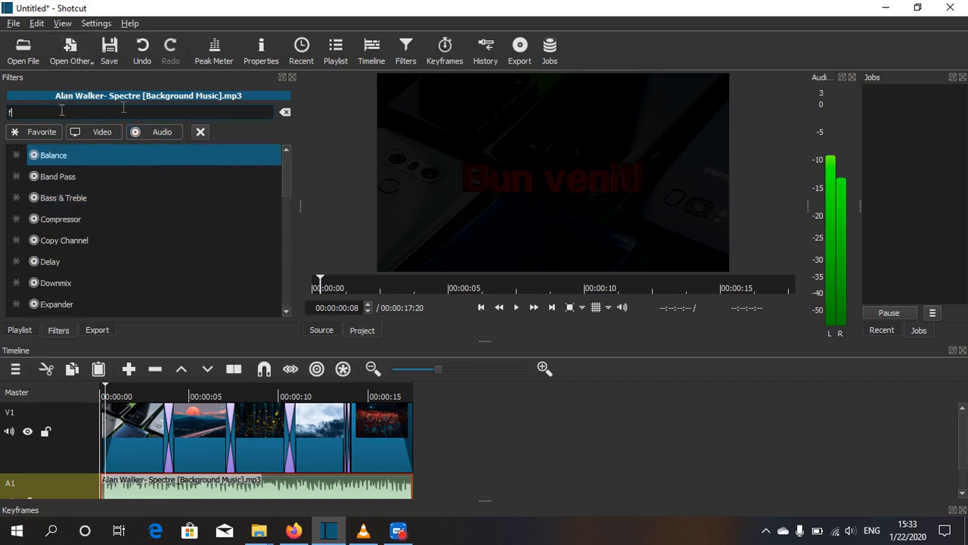
pyautogui.write('ade')
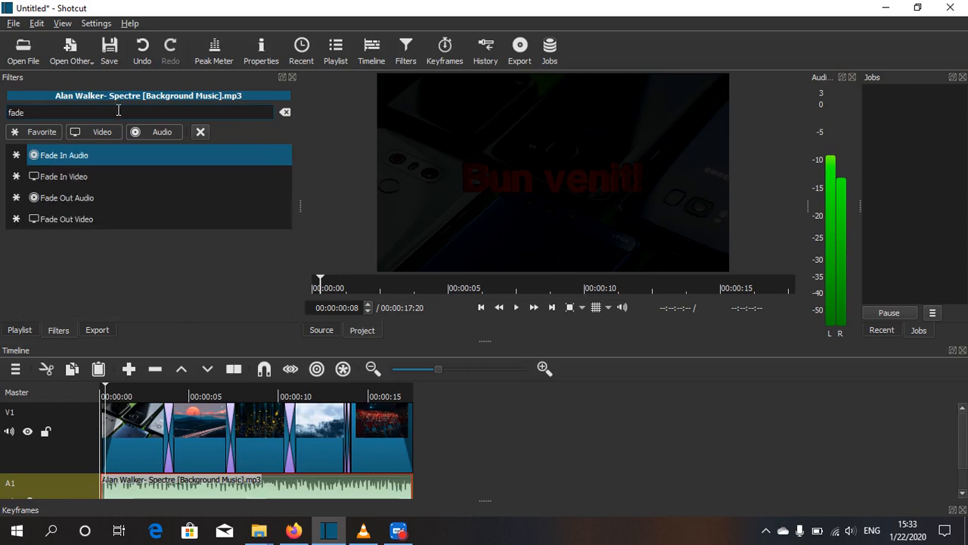
pyautogui.write(' out')
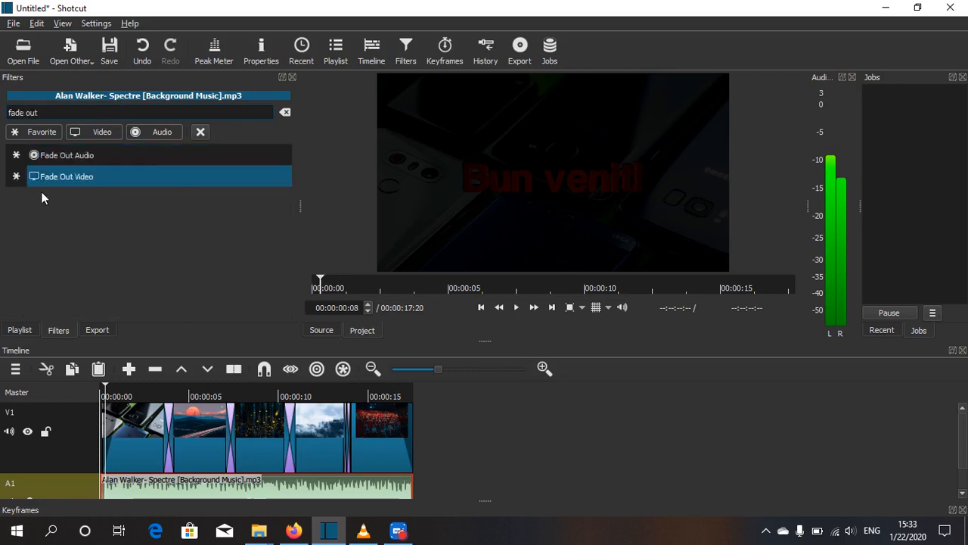
pyautogui.click(71, 158)
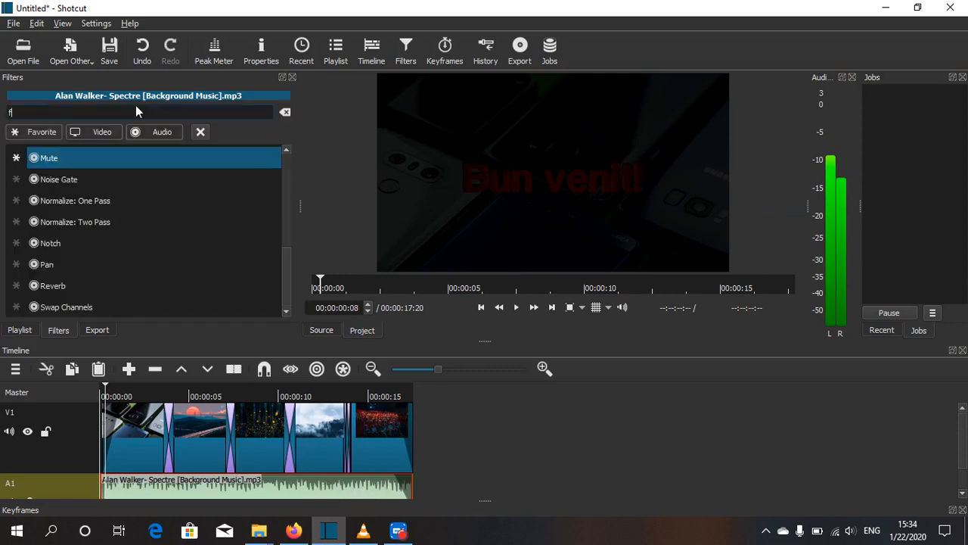
# - Add a Fade In Audio filter to the background music clip alongside its fade-out
pyautogui.write('ade')
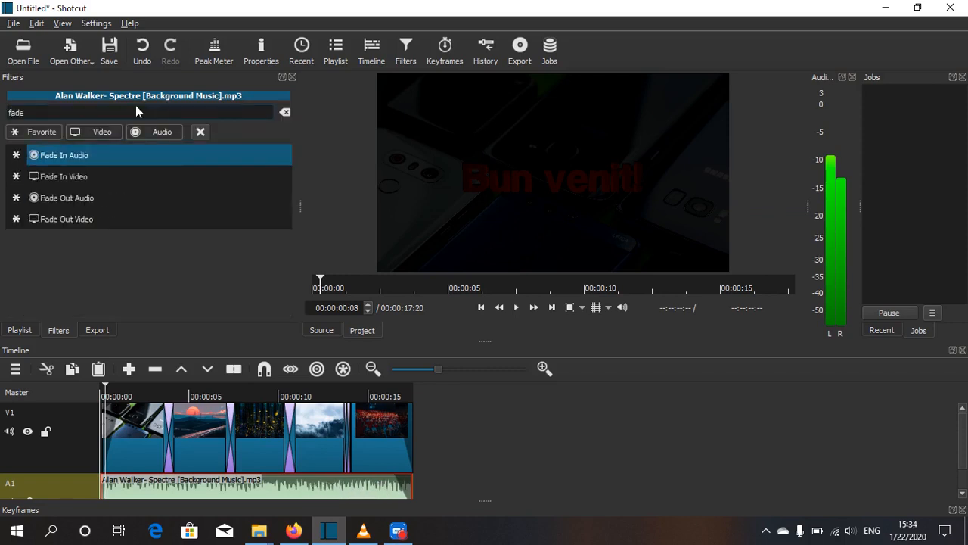
pyautogui.write(' in au')
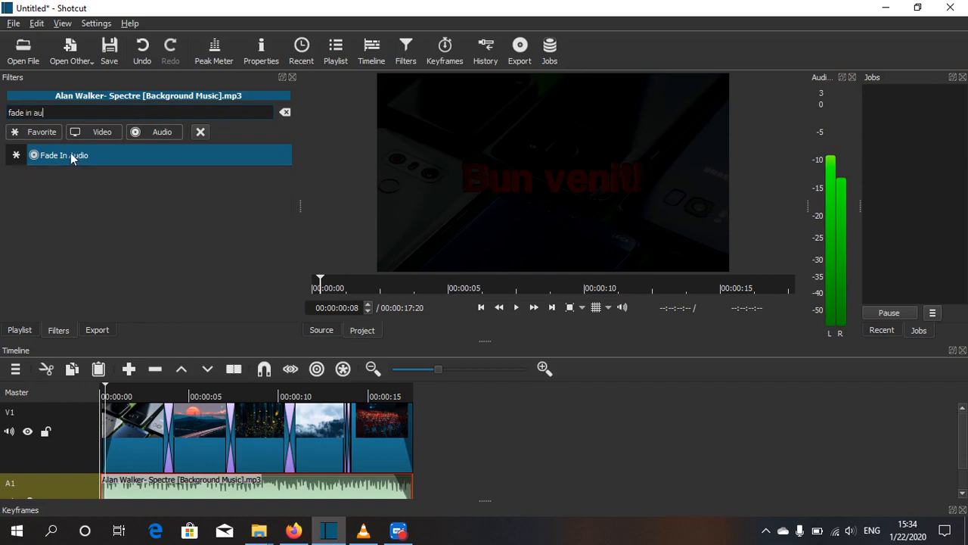
pyautogui.click(71, 155)
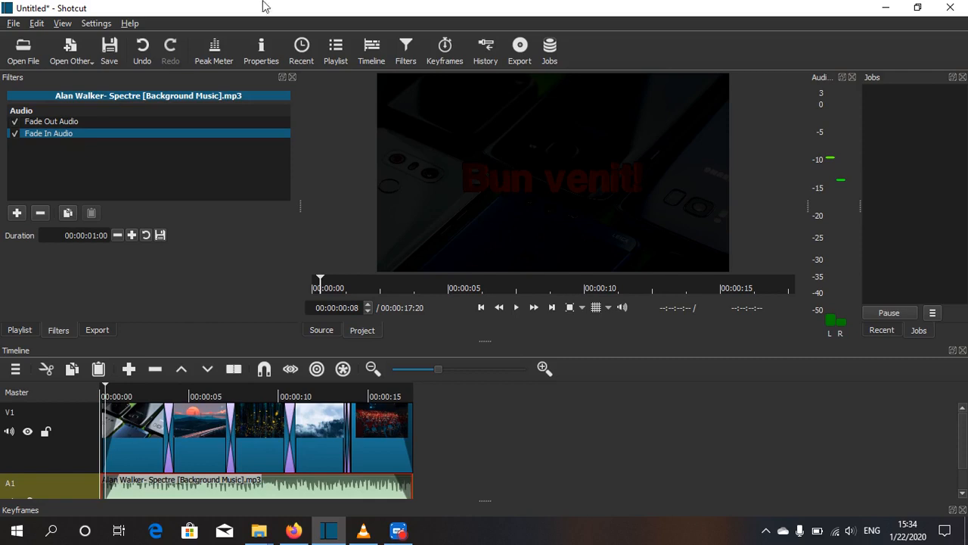
# - Export the timeline as an mp4 file named cvbnm into the Desktop folder located on the desktop
pyautogui.click(520, 52)
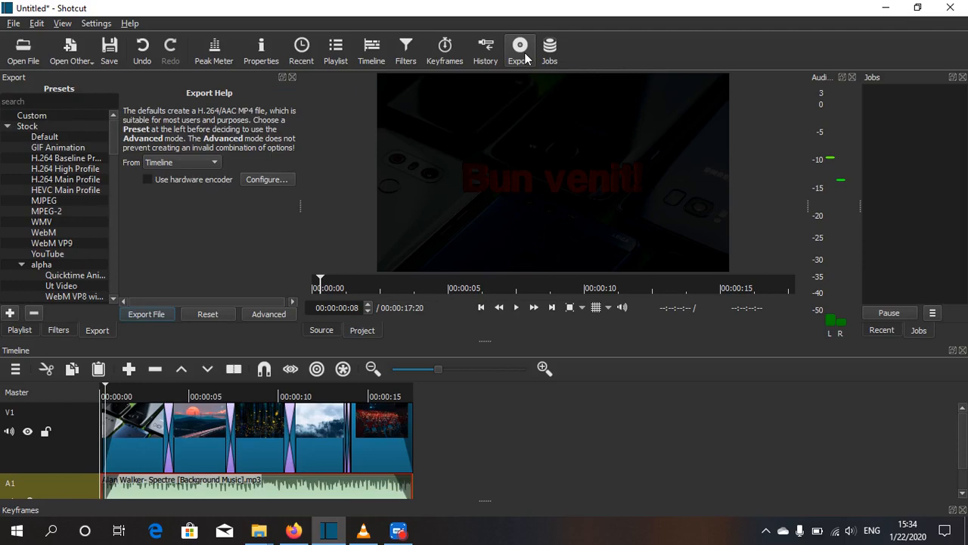
pyautogui.click(147, 315)
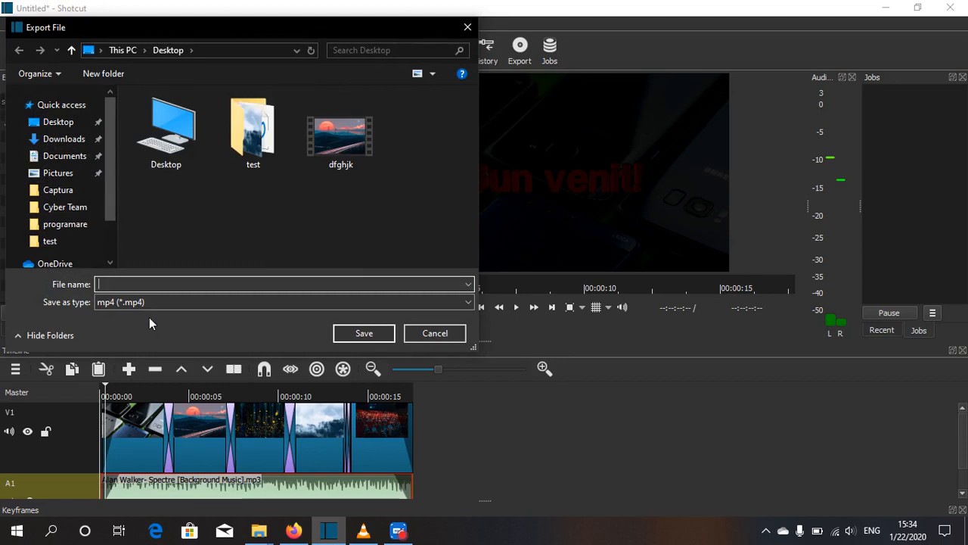
pyautogui.doubleClick(182, 137)
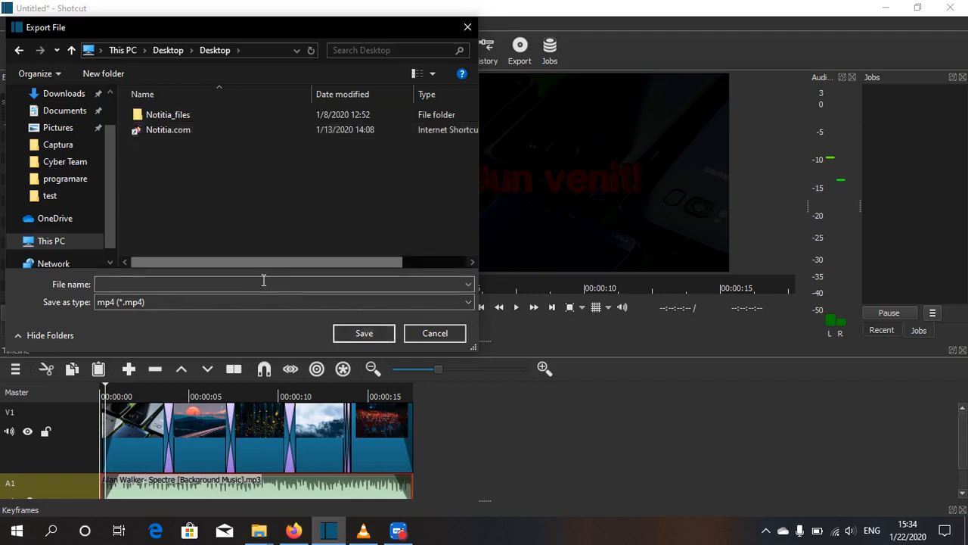
pyautogui.write('cvbnm')
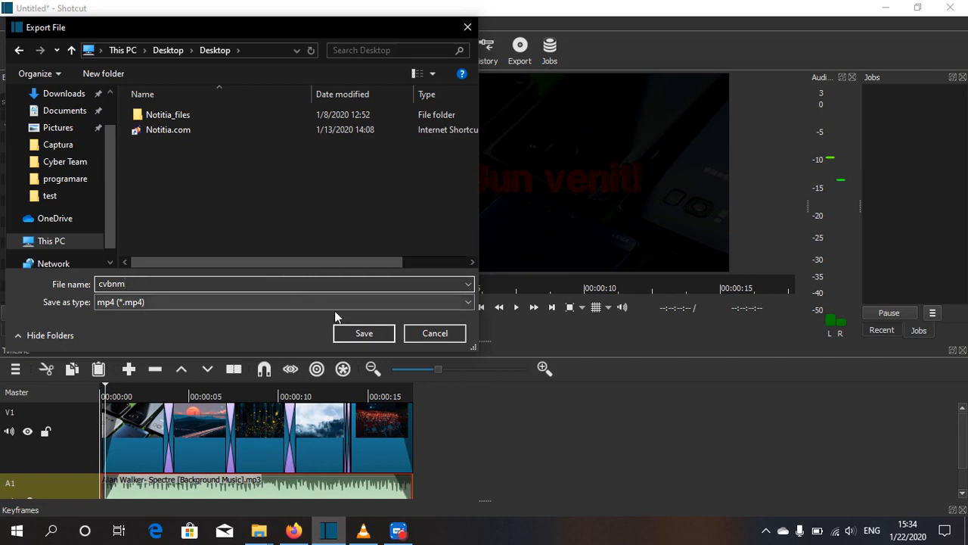
pyautogui.click(362, 333)
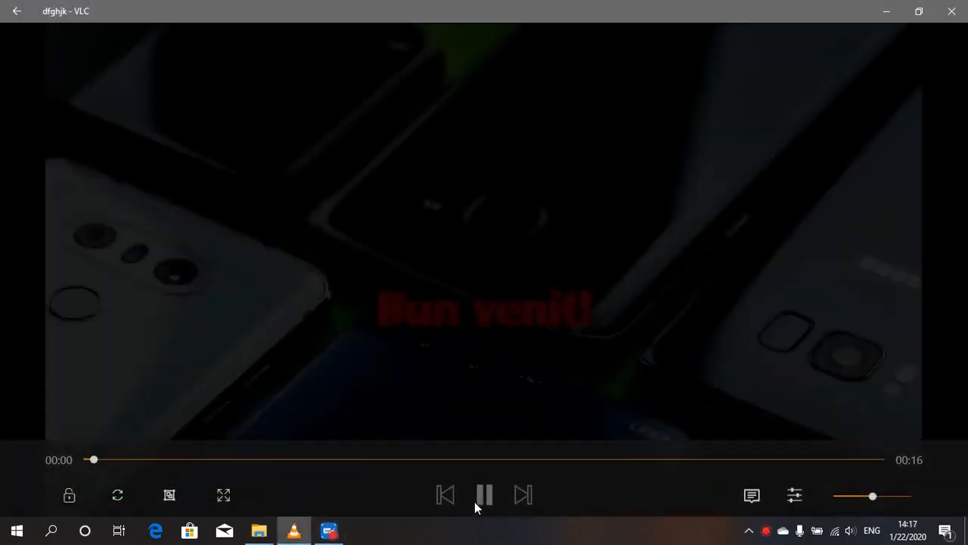
# - Watch the exported dfghjk video full screen in VLC
pyautogui.press('f')
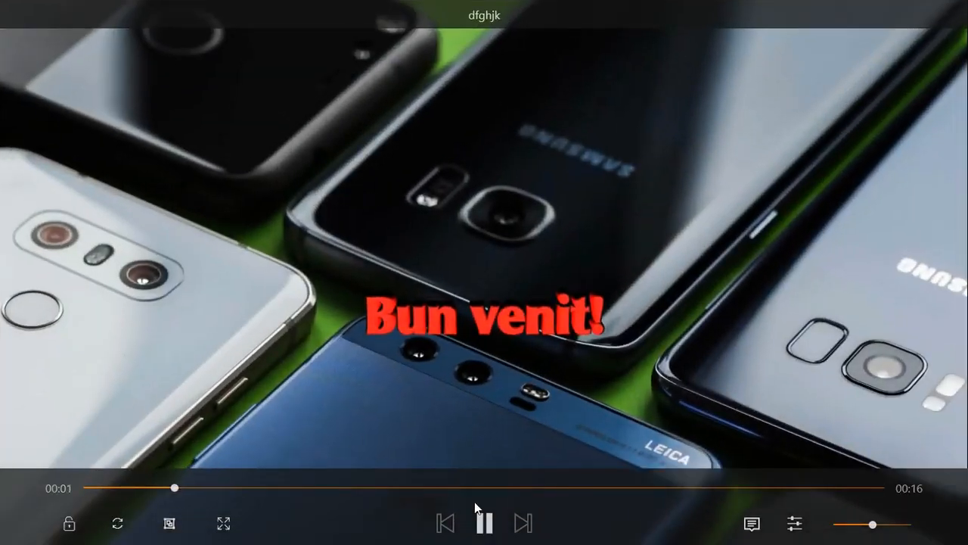